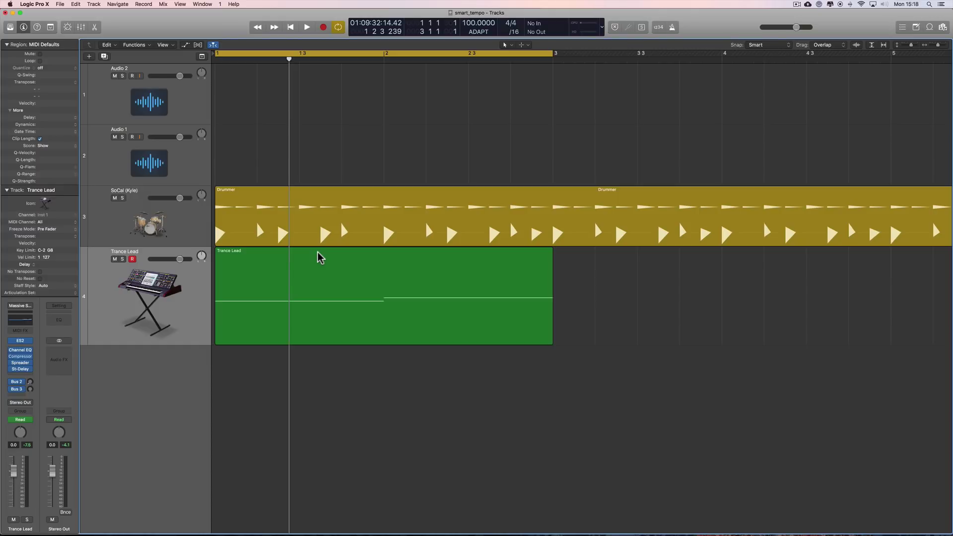
Open the Trance Lead region in the Piano Roll with its automation lane, then play it briefly
left_click(320, 257)
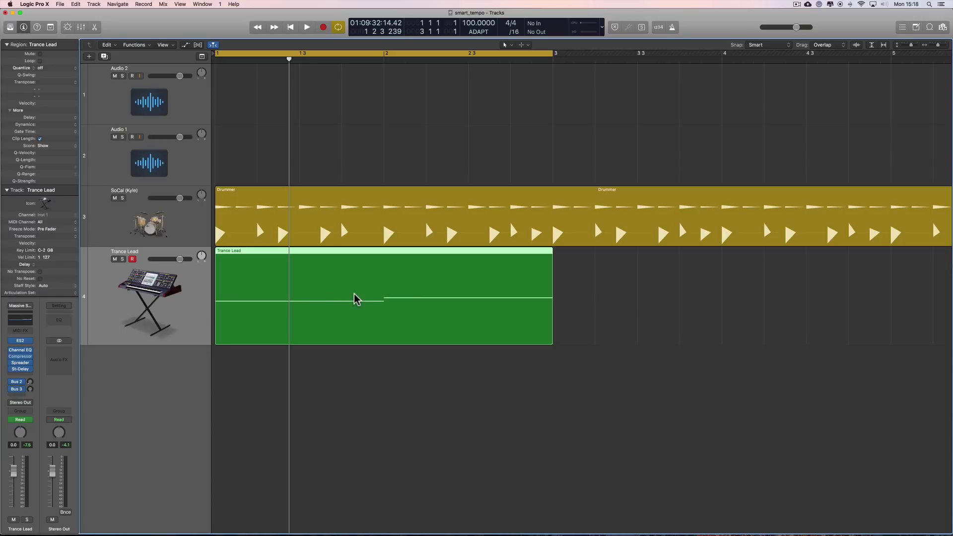
double_click(379, 281)
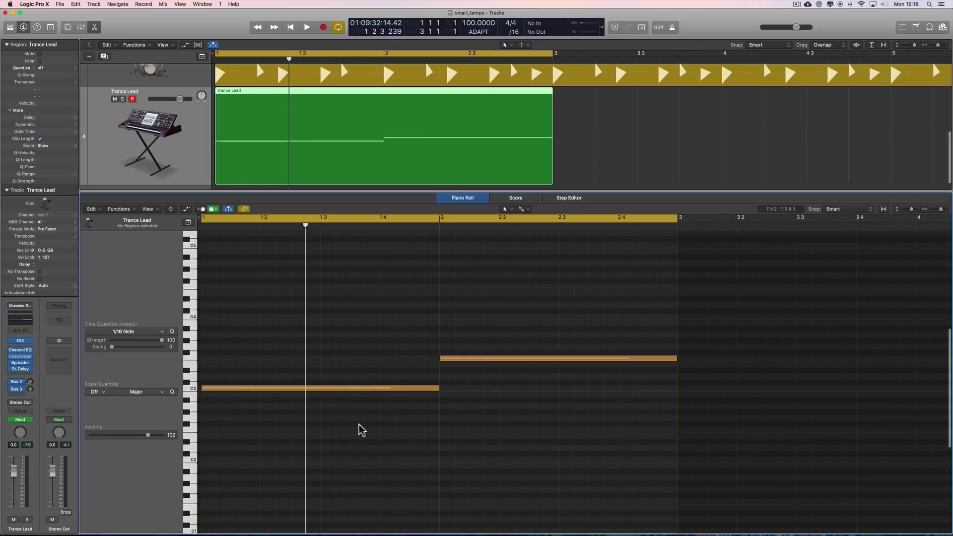
left_click(187, 209)
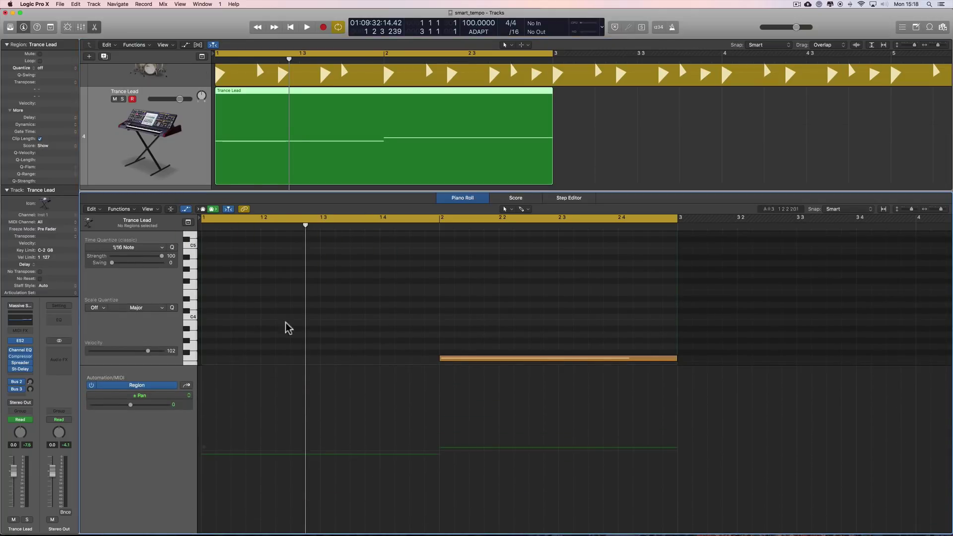
scroll(402, 327, "down", 5)
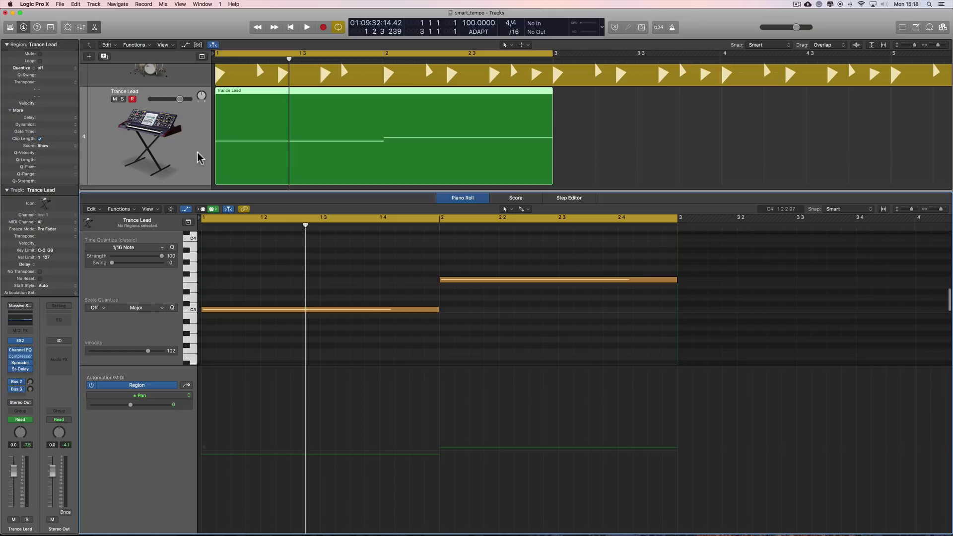
key("space")
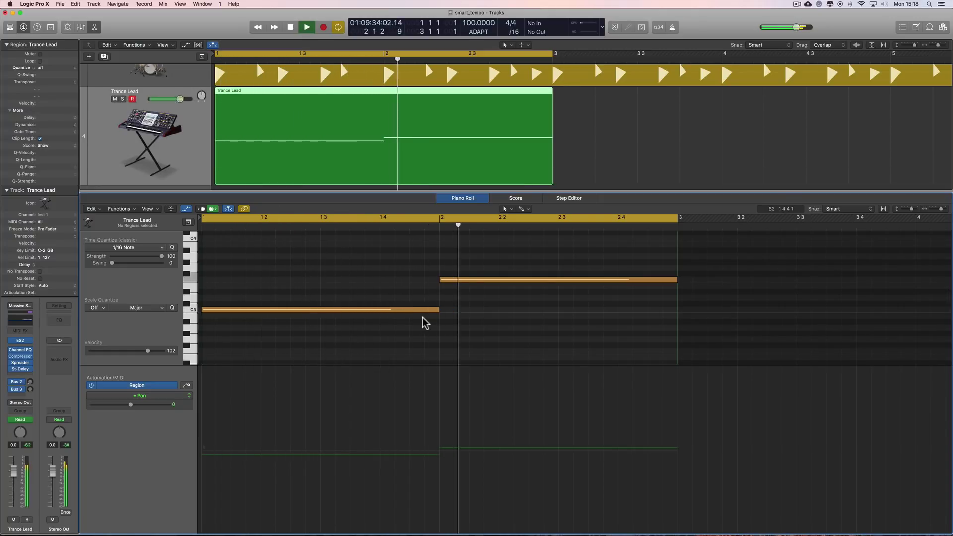
key("space")
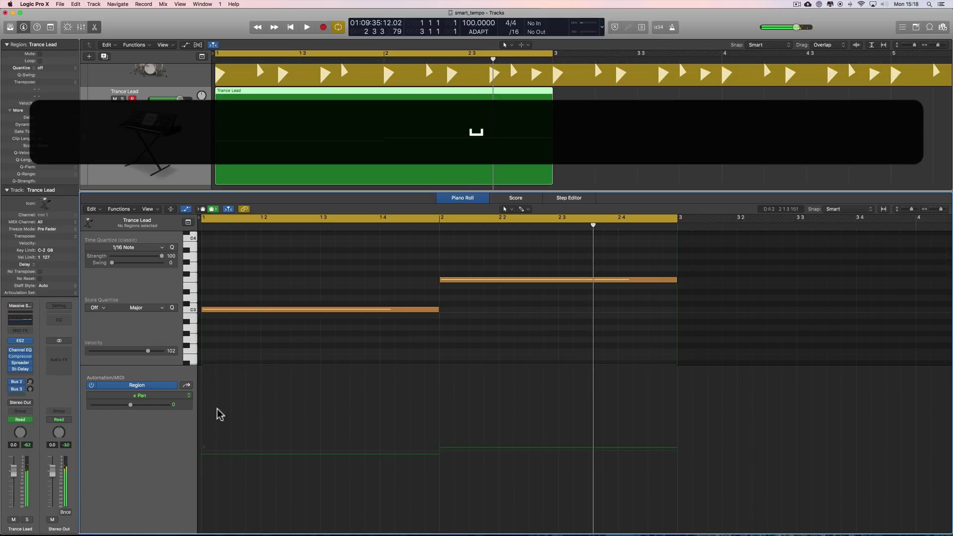
Set the region automation lane to 1 ES2 > Mix+Filter > LPF Cutoff
left_click(157, 396)
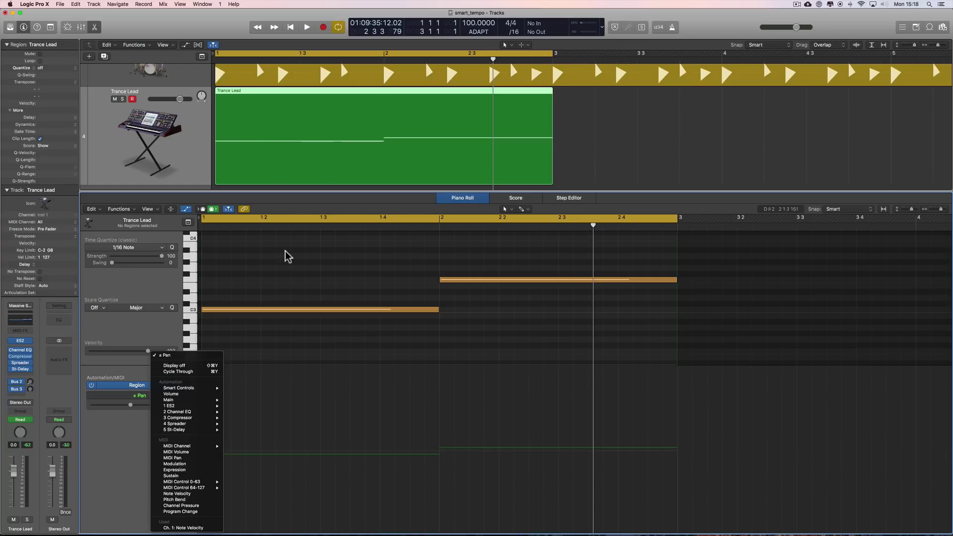
mouse_move(208, 410)
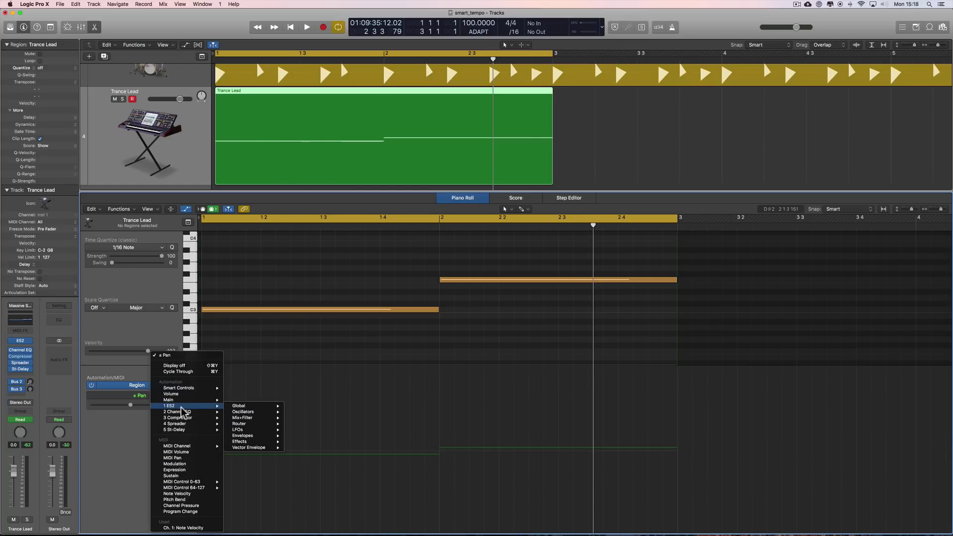
mouse_move(253, 421)
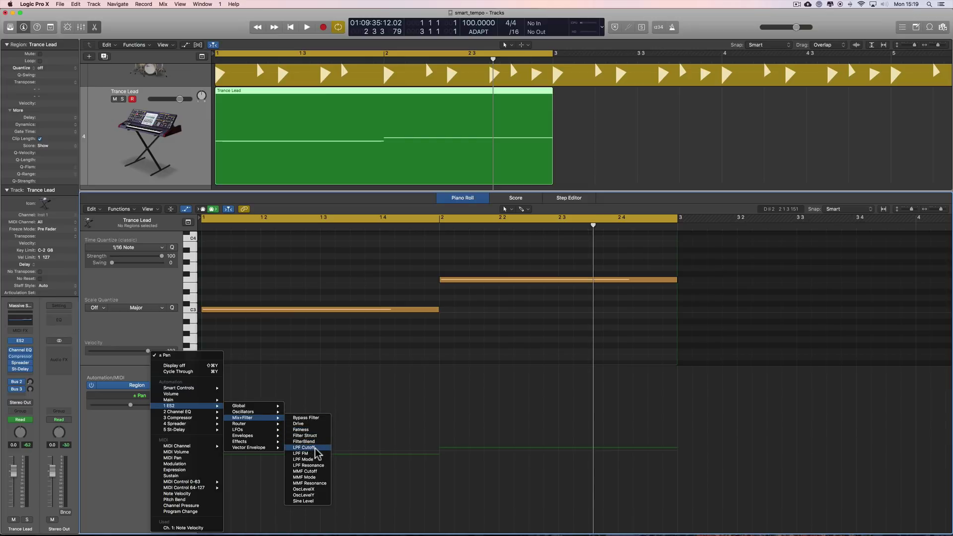
left_click(304, 448)
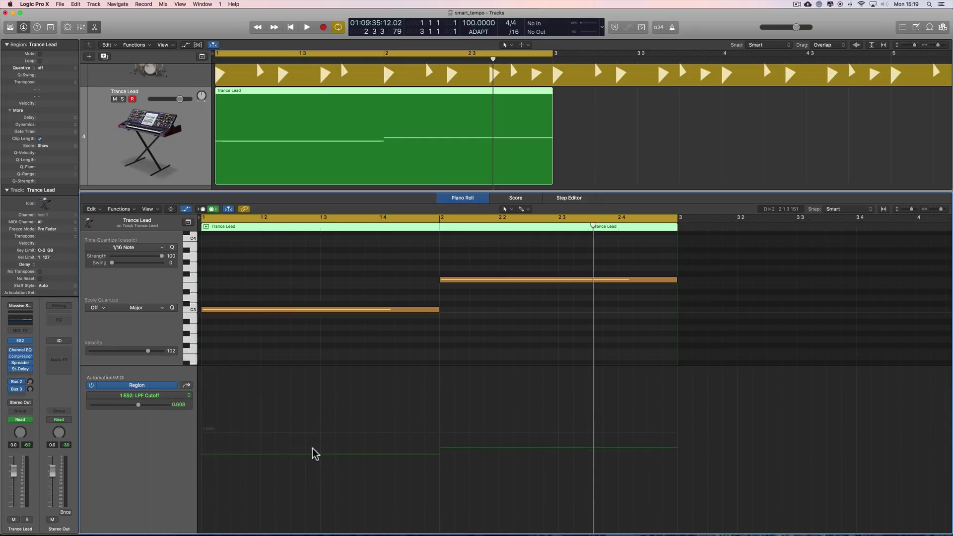
Choose a grid value under Snap > Snap Automation
left_click(860, 210)
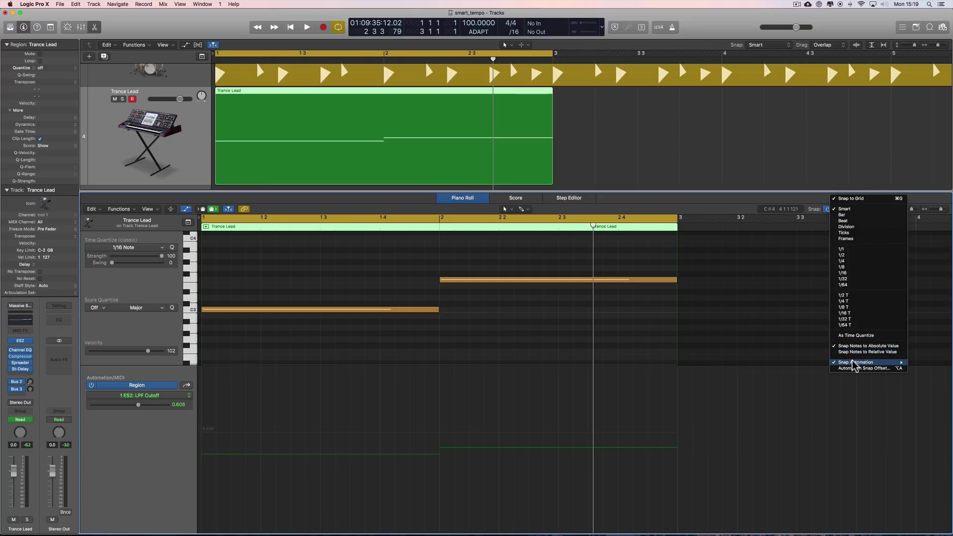
mouse_move(869, 363)
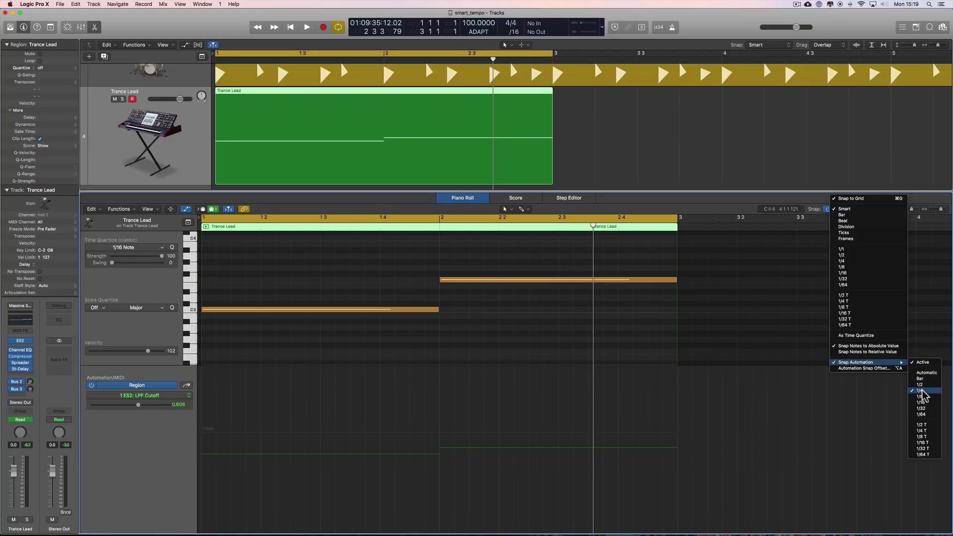
left_click(368, 419)
With the Pencil tool, Option-draw stepped LPF Cutoff automation across the whole region
right_click(361, 419)
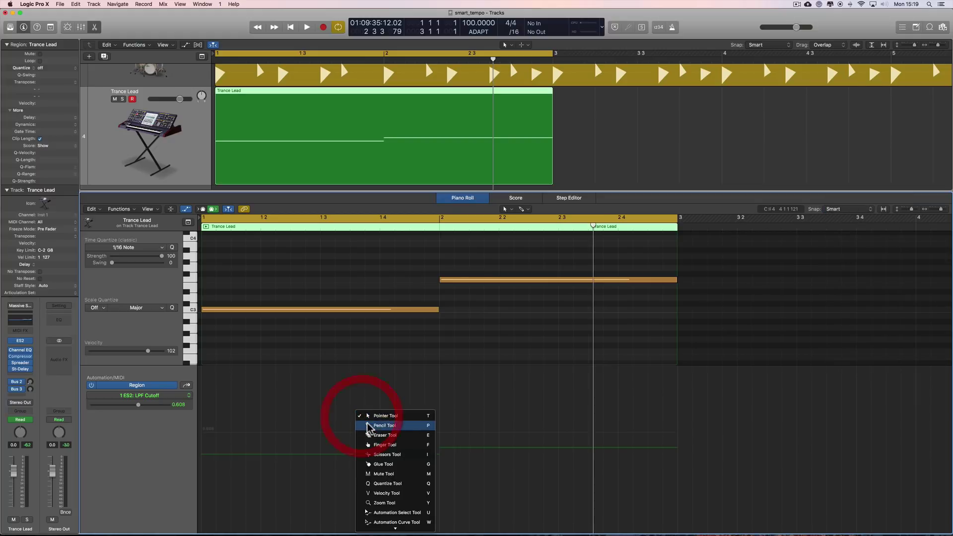
left_click(368, 425)
key("alt")
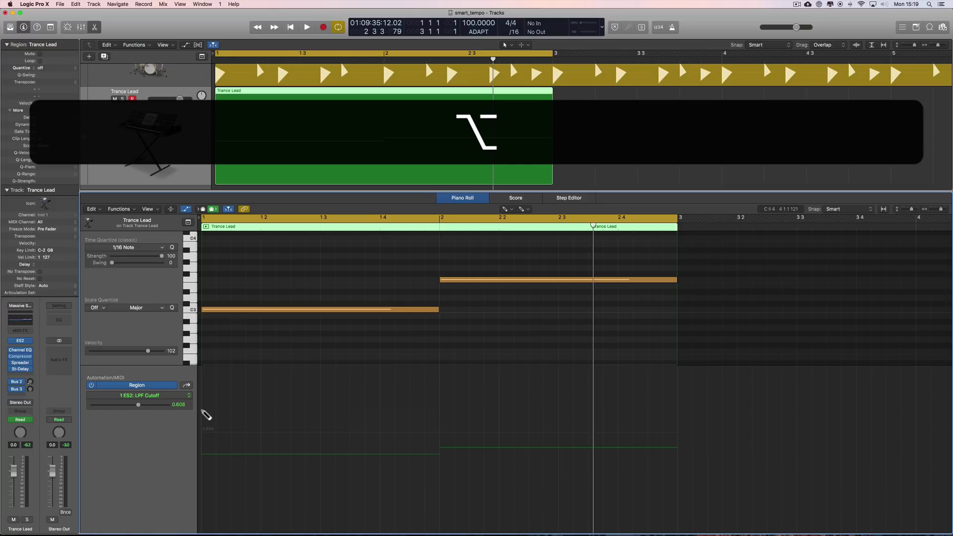
left_click_drag(203, 410, 640, 410)
With the Pointer tool, raise the first step to about 0.9
right_click(587, 393)
left_click(579, 408)
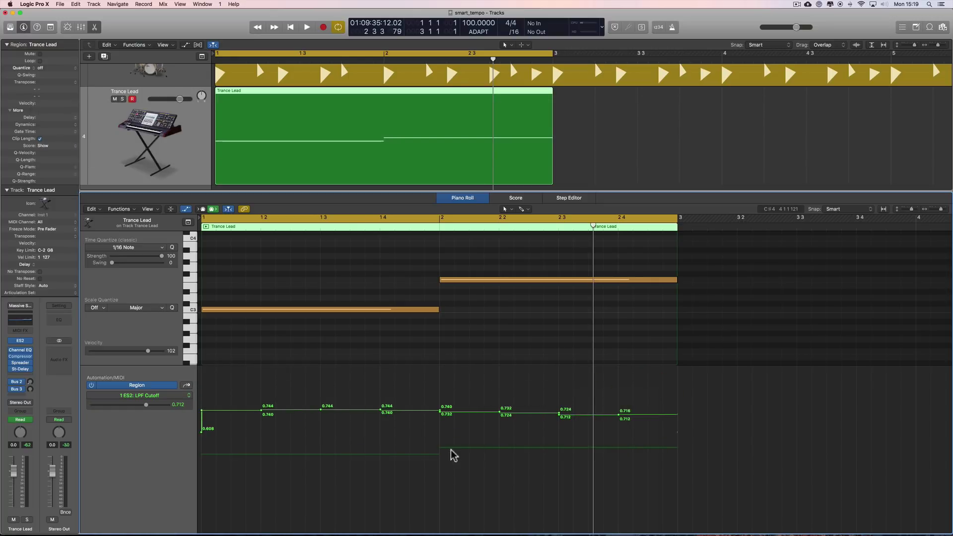
left_click_drag(236, 411, 238, 387)
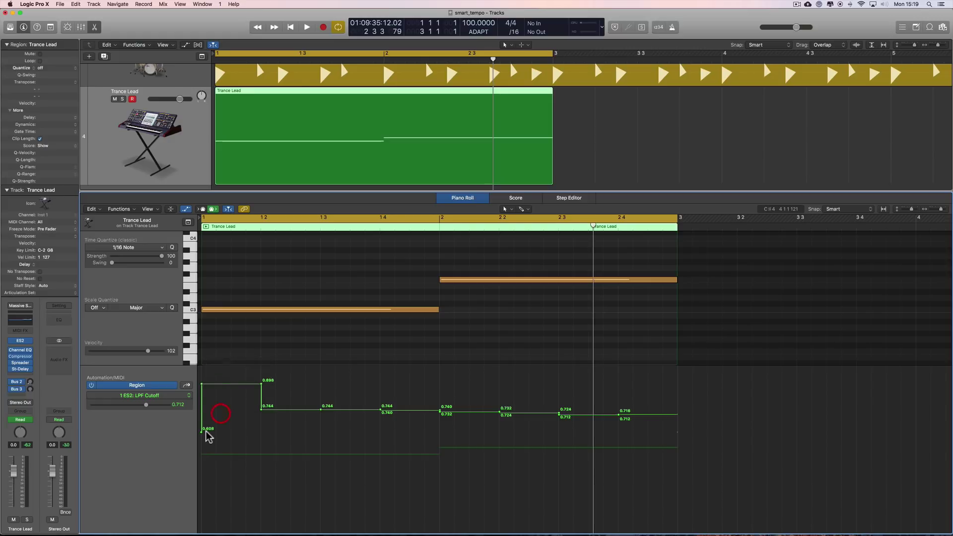
left_click_drag(204, 433, 204, 439)
left_click(204, 437)
mouse_move(238, 385)
left_mouse_down()
mouse_move(234, 511)
mouse_move(234, 380)
left_mouse_up()
Drag the remaining steps alternately to about 0.10 and 0.91, ending at 0.114
left_click_drag(289, 415, 290, 516)
left_click_drag(351, 411, 351, 381)
left_click_drag(408, 410, 410, 519)
left_click_drag(462, 411, 464, 382)
left_click_drag(523, 415, 527, 519)
left_click_drag(587, 418, 643, 496)
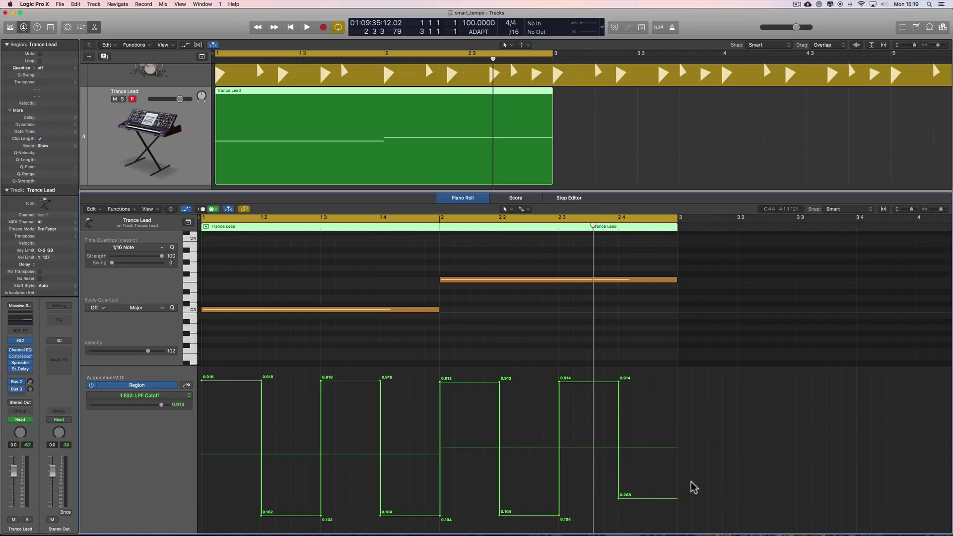
left_click_drag(647, 503, 646, 515)
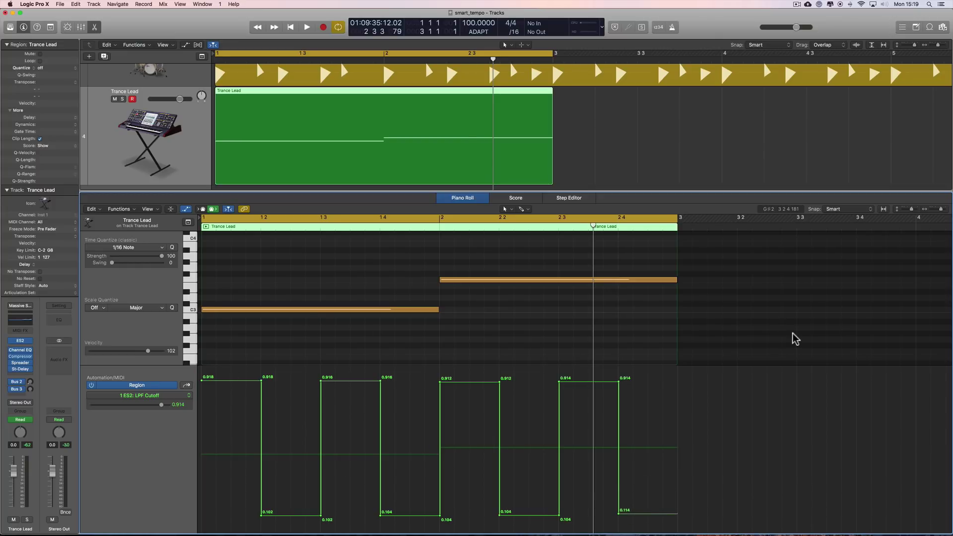
Play back the stepped cutoff pattern, then move the playhead past the region's end
key("space")
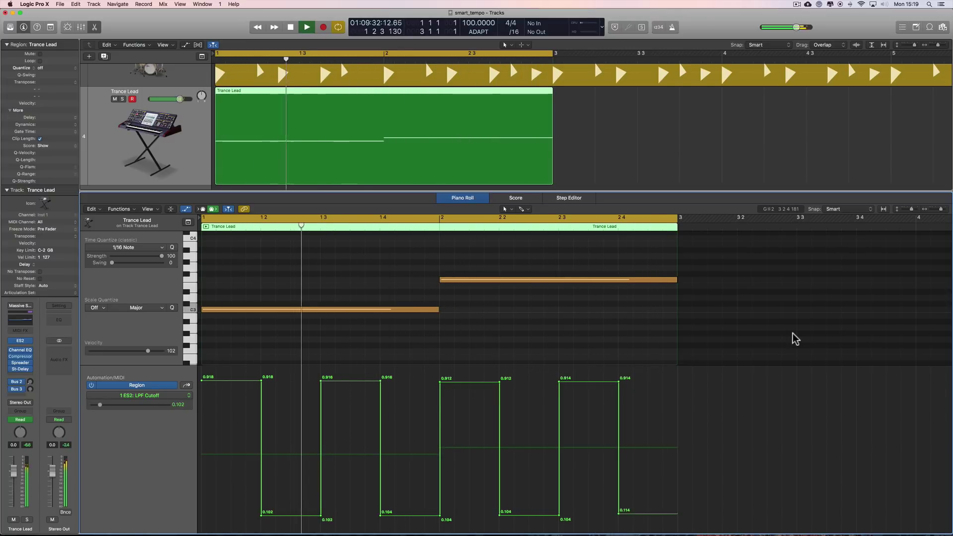
key("space")
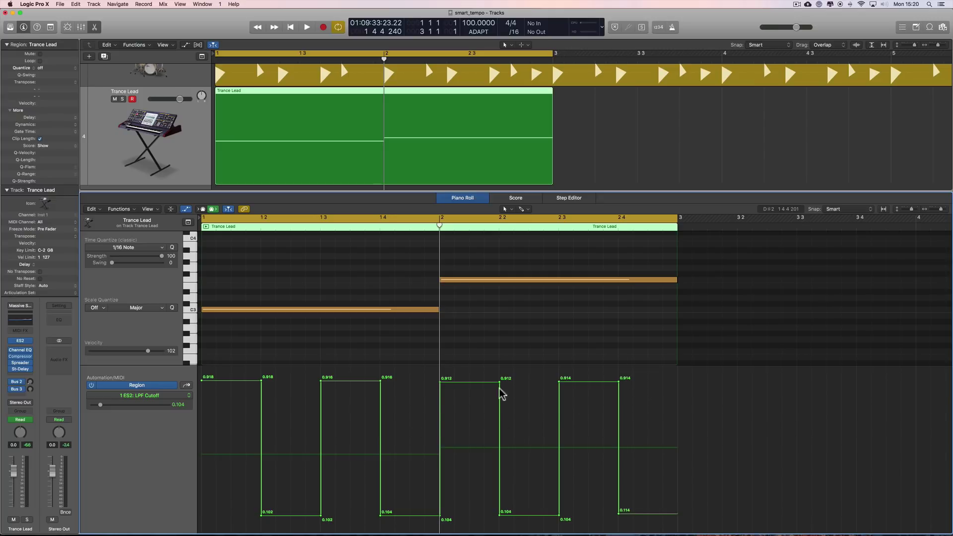
left_click_drag(441, 223, 762, 248)
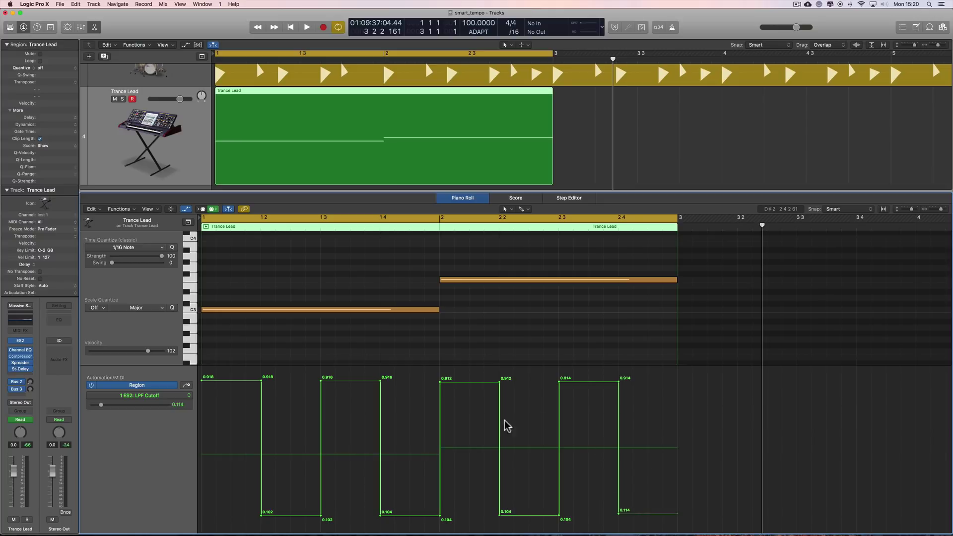
Check the automation snap setting, leaving it unchanged, and marquee-select all LPF Cutoff points
left_click(854, 210)
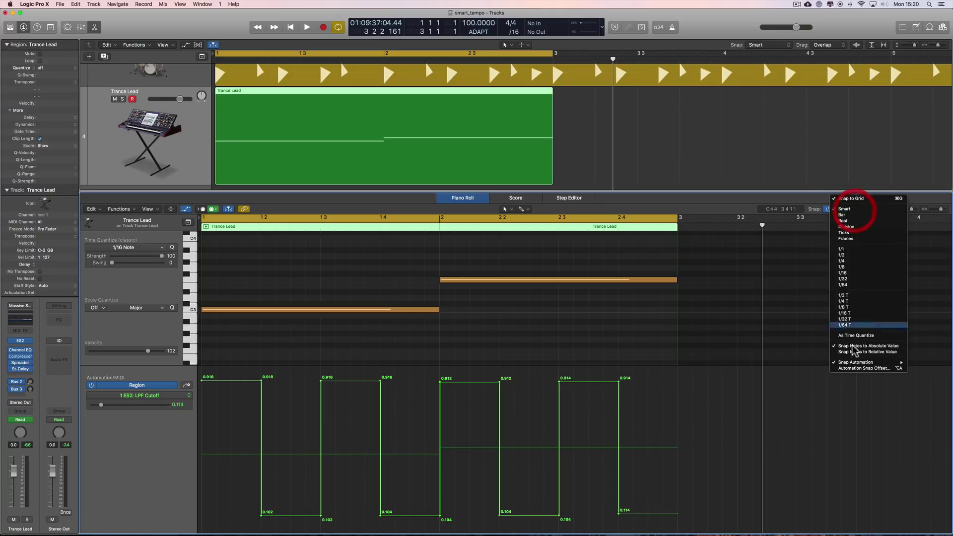
mouse_move(854, 363)
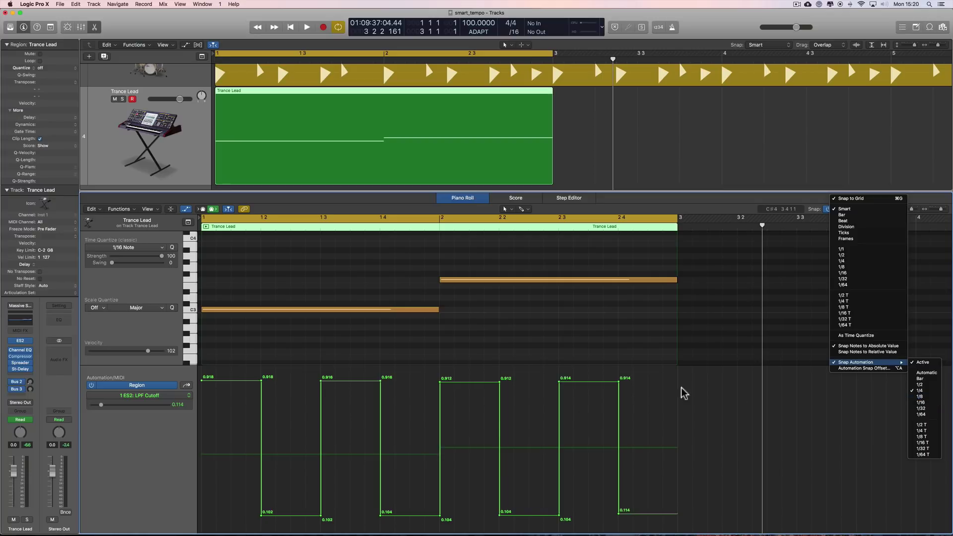
left_click(712, 388)
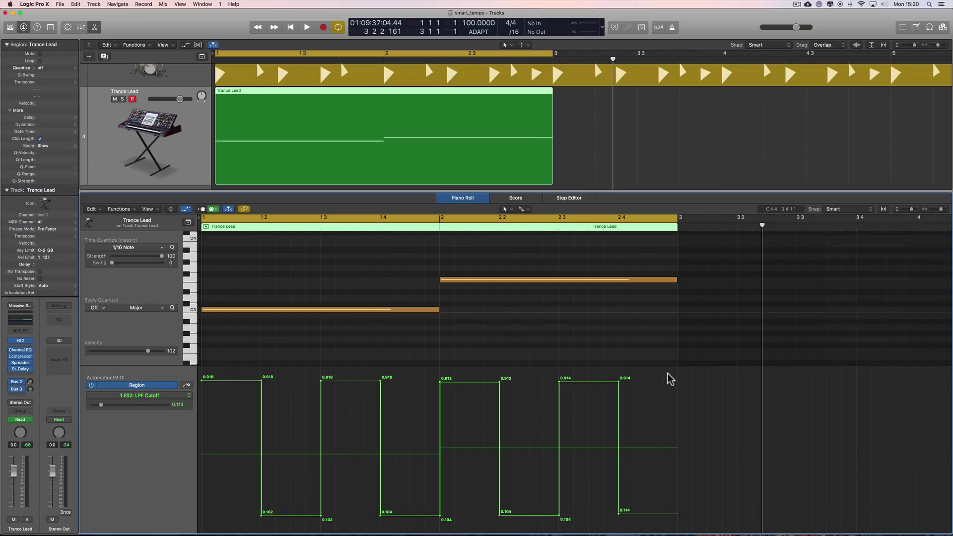
left_click_drag(668, 373, 200, 517)
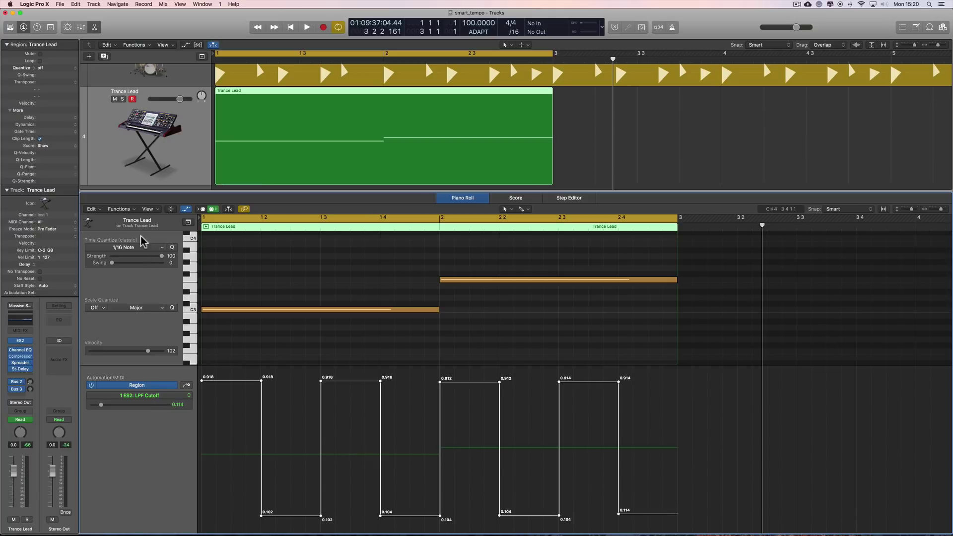
Apply the Double Speed MIDI transform to the selected points and close the window
left_click(129, 210)
mouse_move(139, 278)
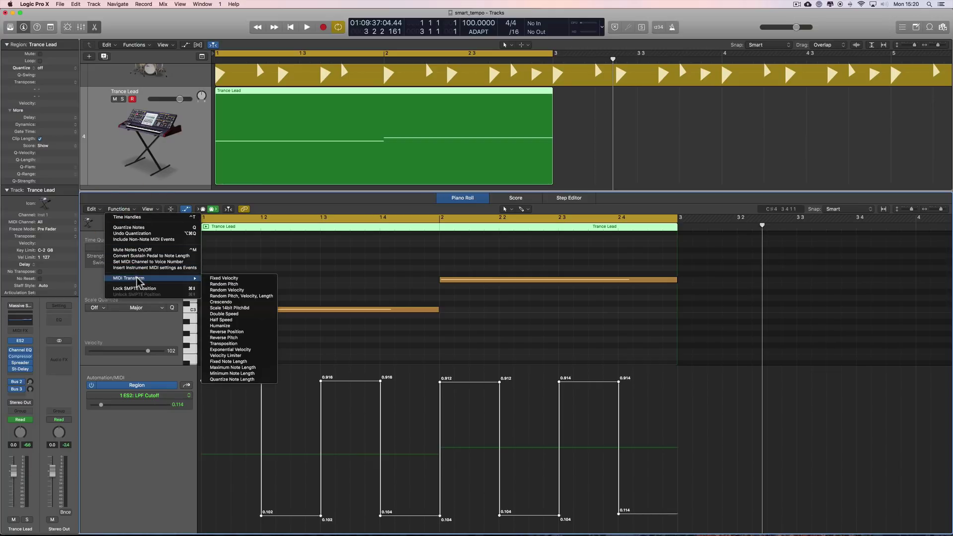
left_click(235, 315)
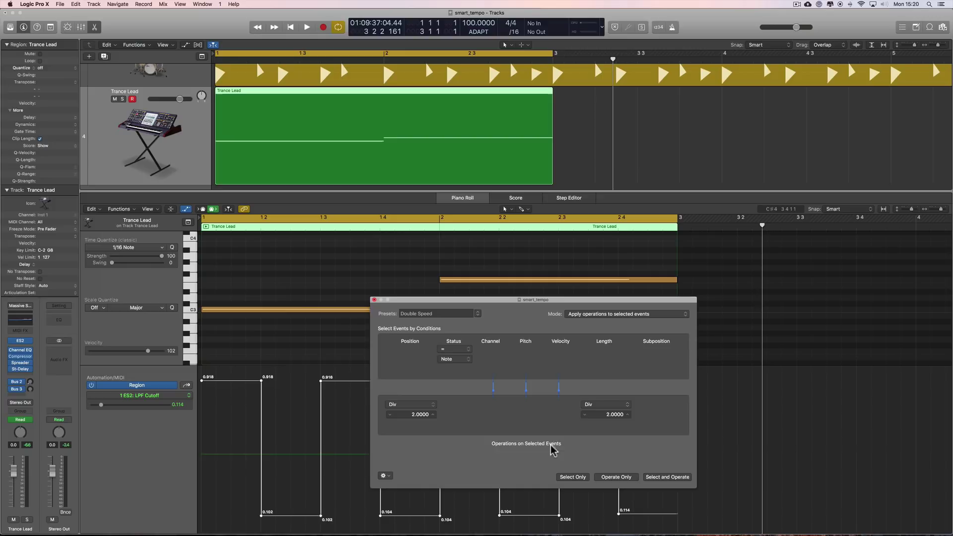
left_click(620, 477)
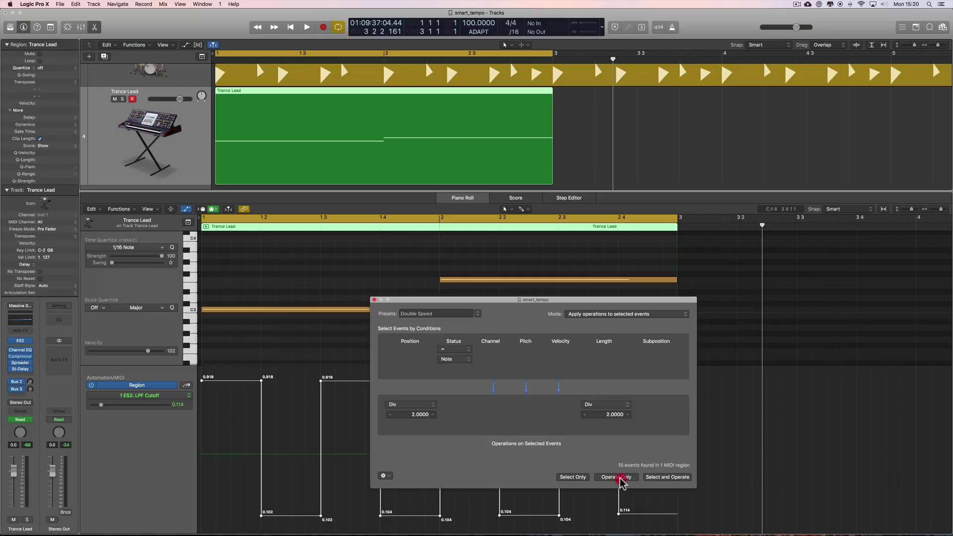
left_click(374, 300)
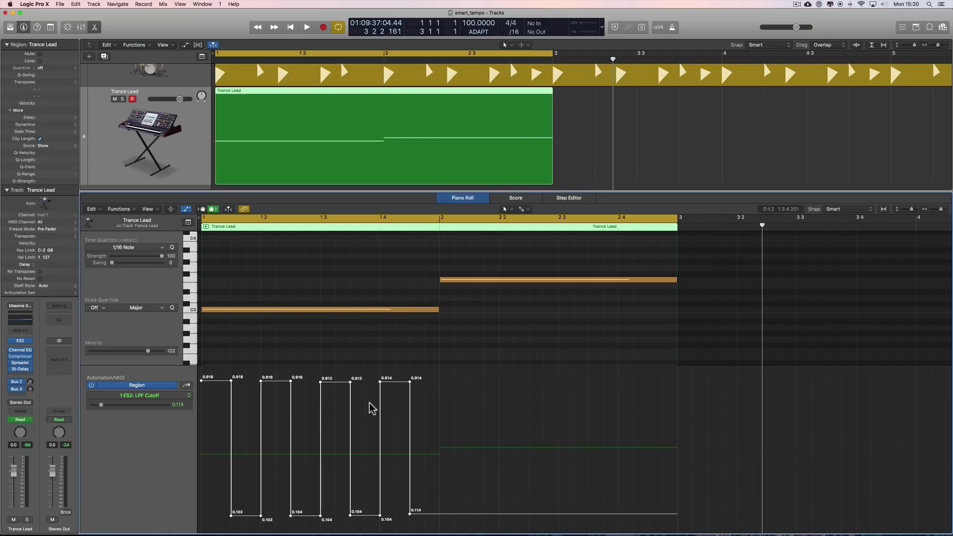
Test-lower the final 0.114 point, undo both edits, and select bar 1's points
left_click(412, 501)
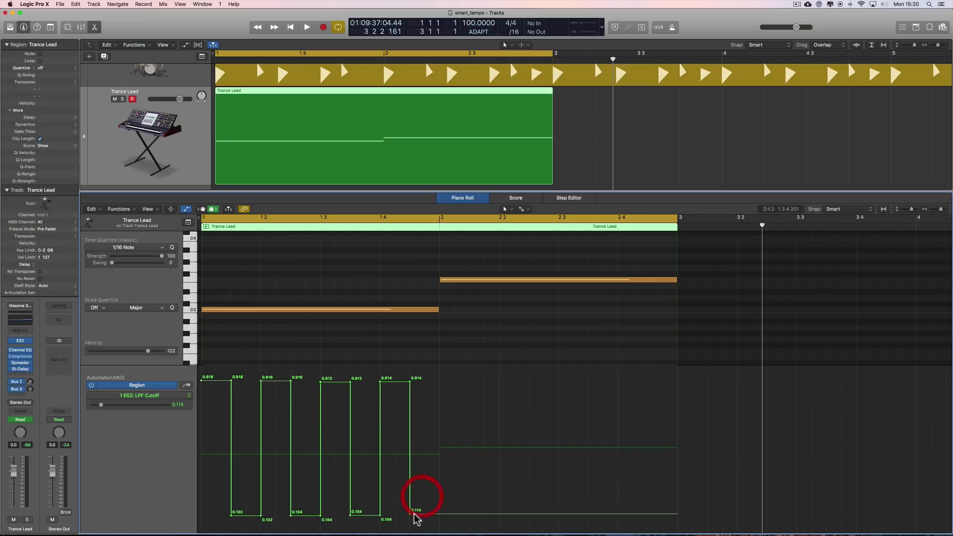
left_click_drag(409, 514, 413, 517)
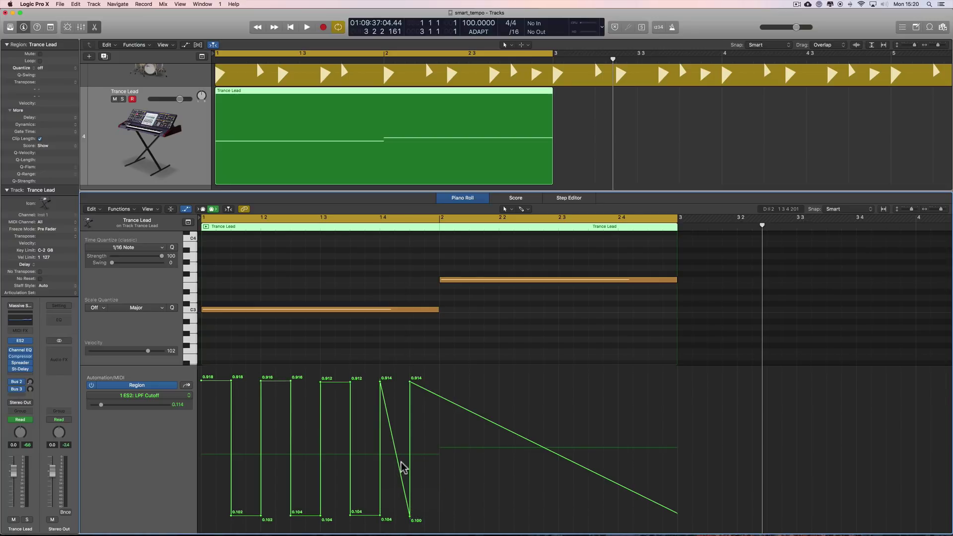
key("cmd+z")
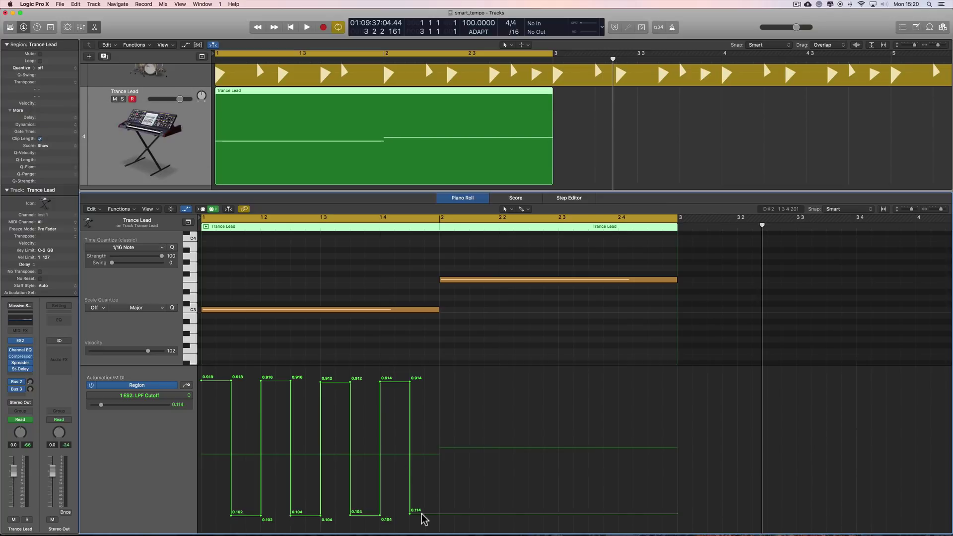
left_click_drag(419, 514, 424, 518)
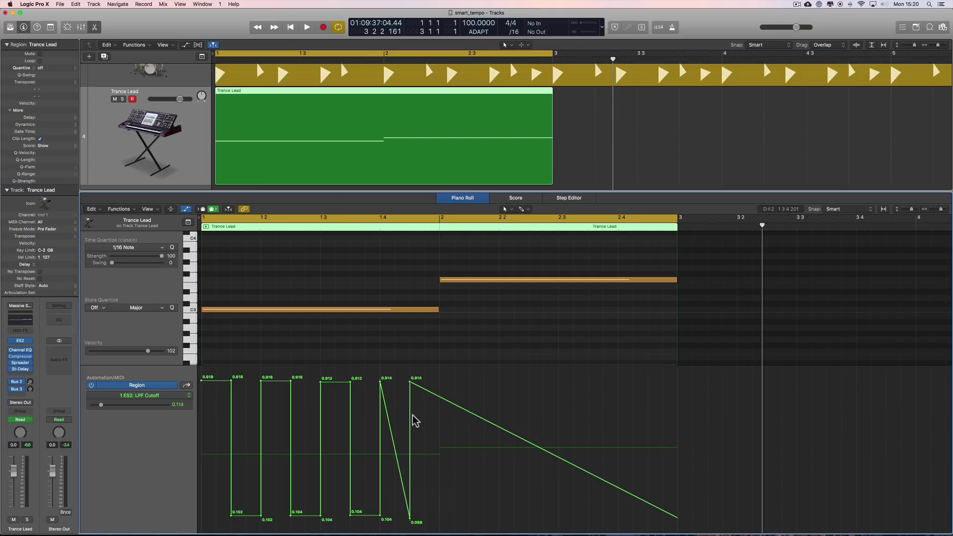
key("super+z")
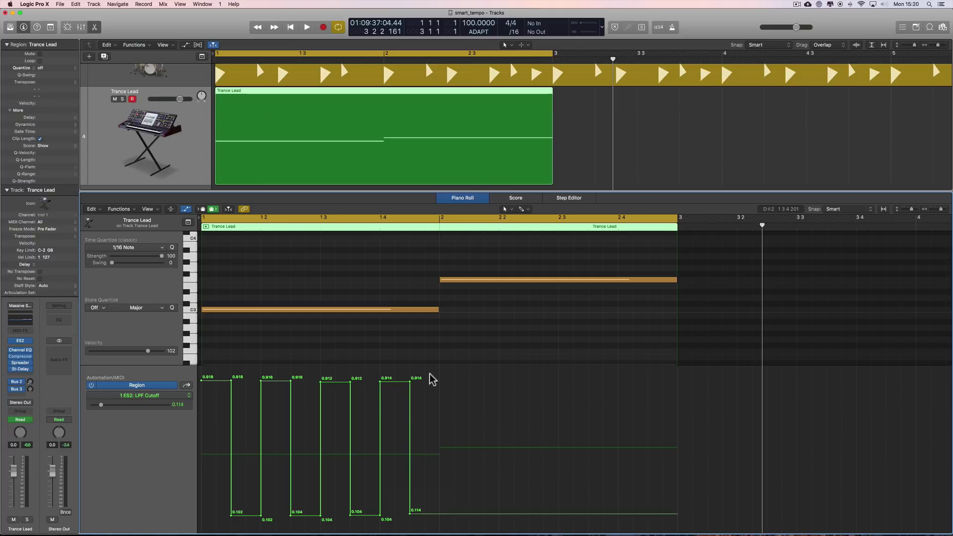
mouse_move(430, 378)
left_mouse_down()
mouse_move(385, 515)
mouse_move(201, 525)
left_mouse_up()
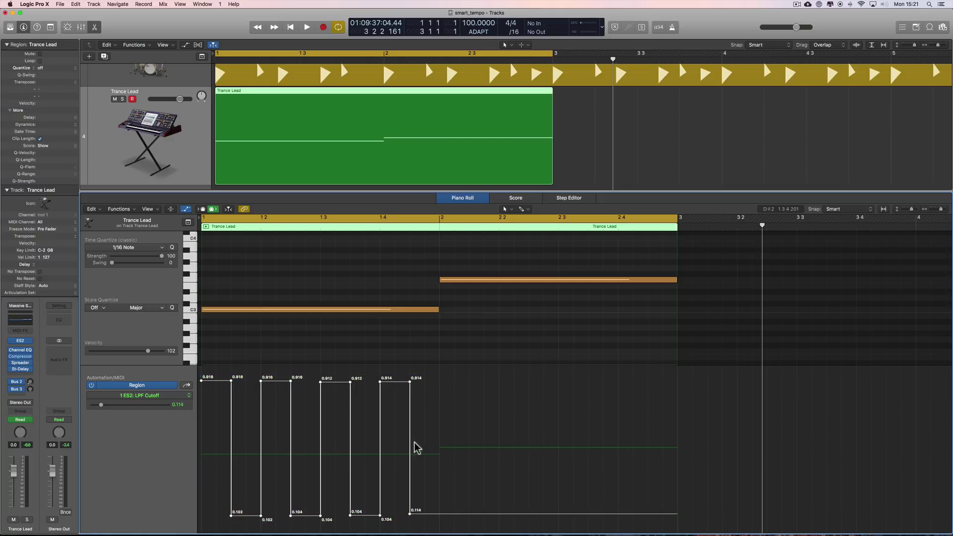
Option-drag a copy of the selected points to the right, then undo it
key("alt")
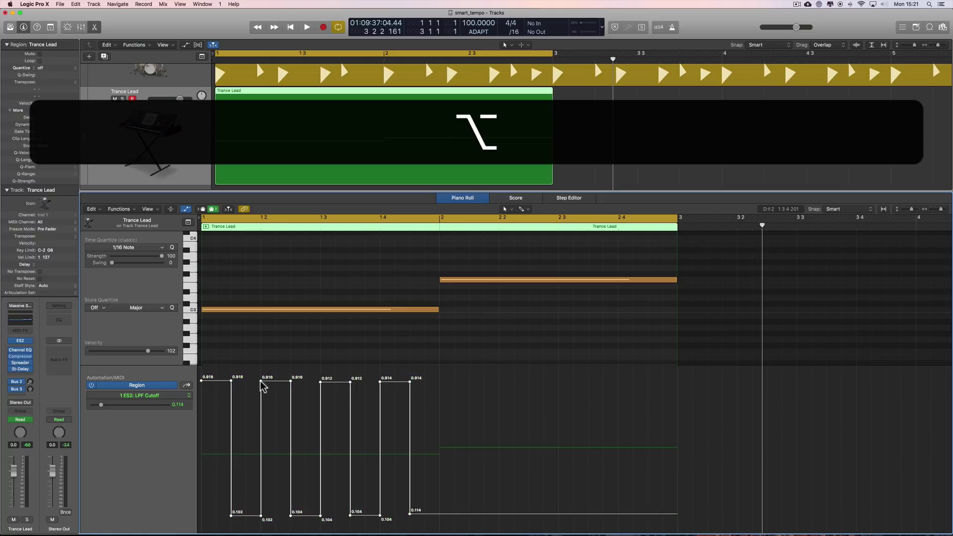
left_click_drag(262, 385, 441, 383)
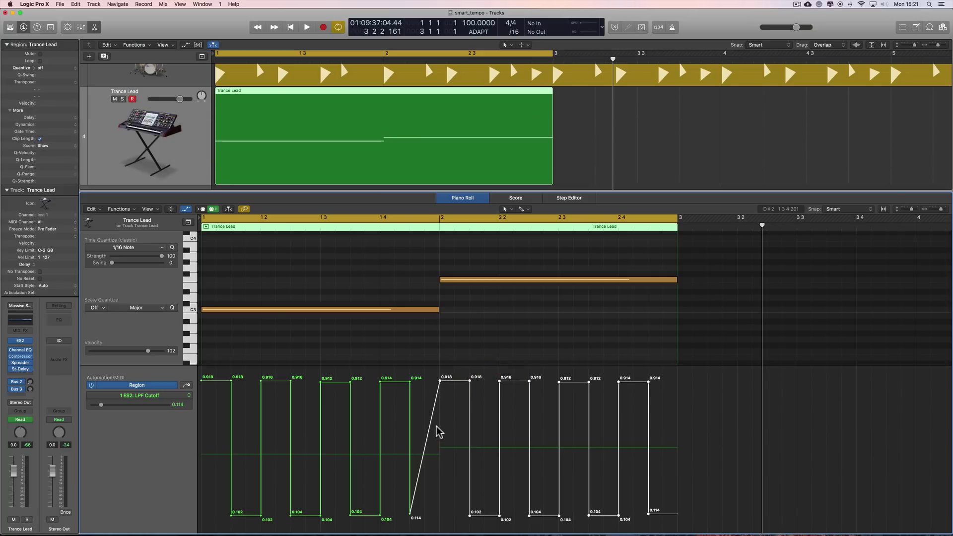
key("super+z")
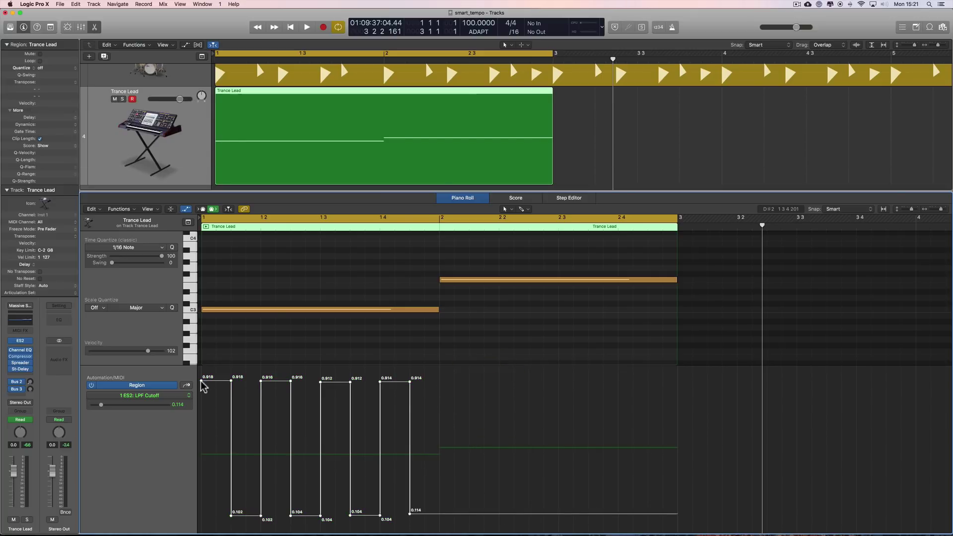
Add a 0.478 starting point at the region start; undo a test move of the last point
left_click(201, 453)
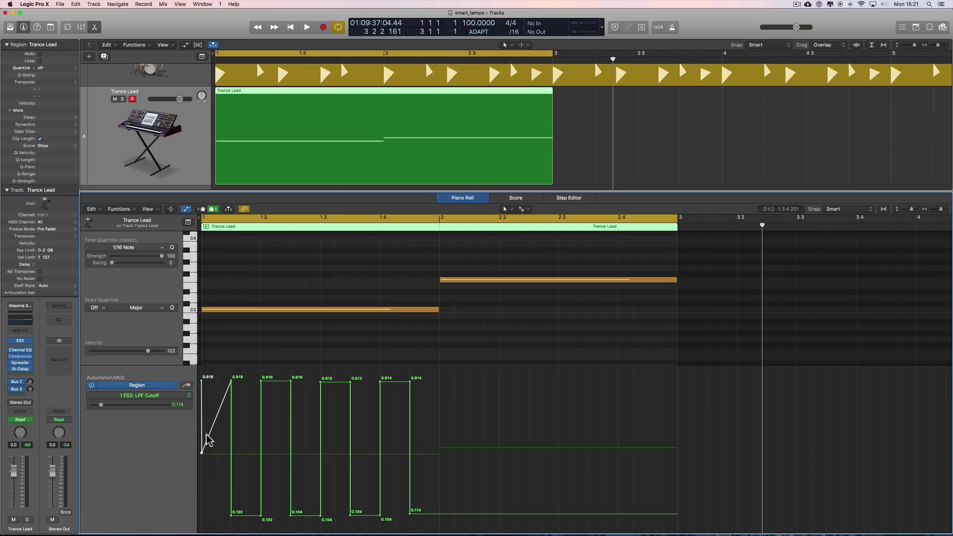
mouse_move(202, 386)
left_mouse_down()
mouse_move(200, 472)
mouse_move(198, 363)
mouse_move(201, 381)
left_mouse_up()
left_click(201, 457)
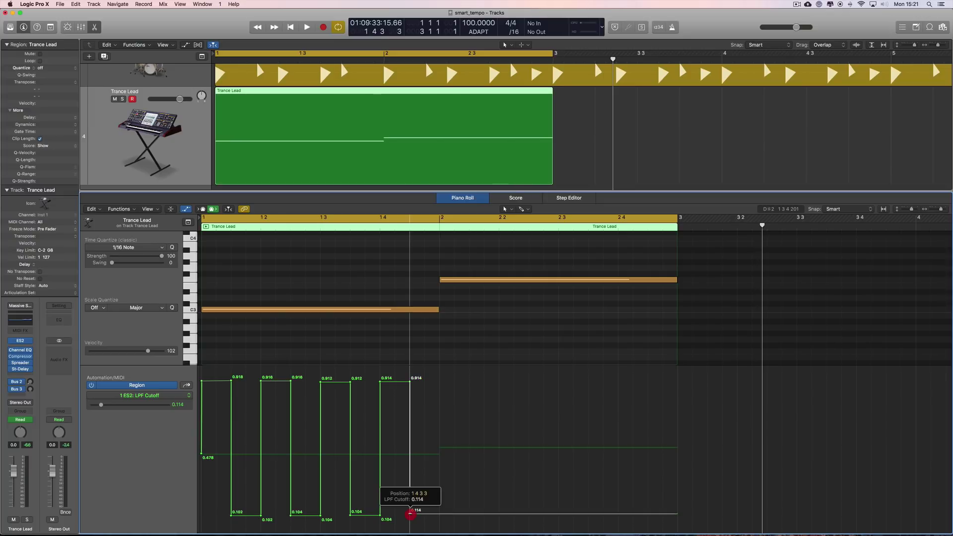
left_click_drag(411, 513, 410, 515)
key("super+z")
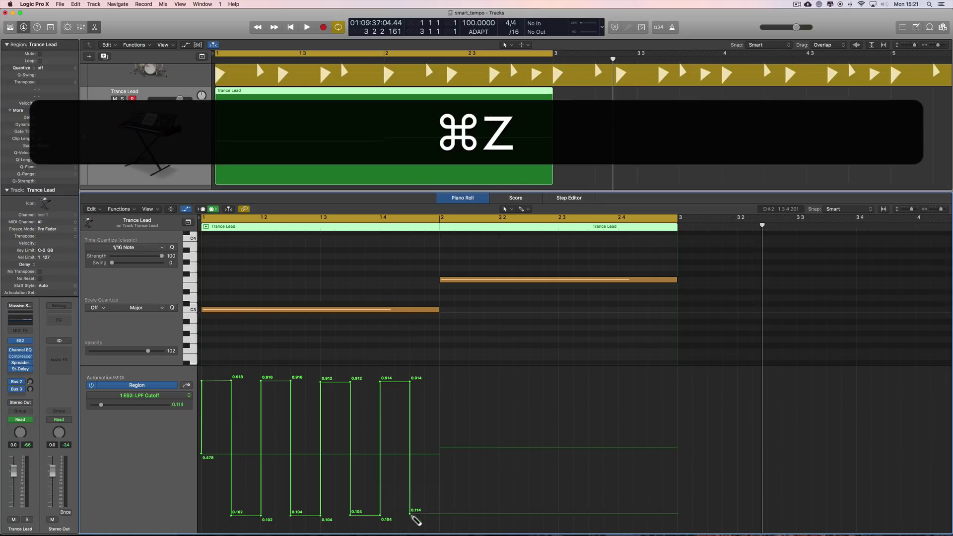
Option-drag bar 1's automation into bar 2 and lower the copied start point to 0.116
left_click(201, 526)
key("alt")
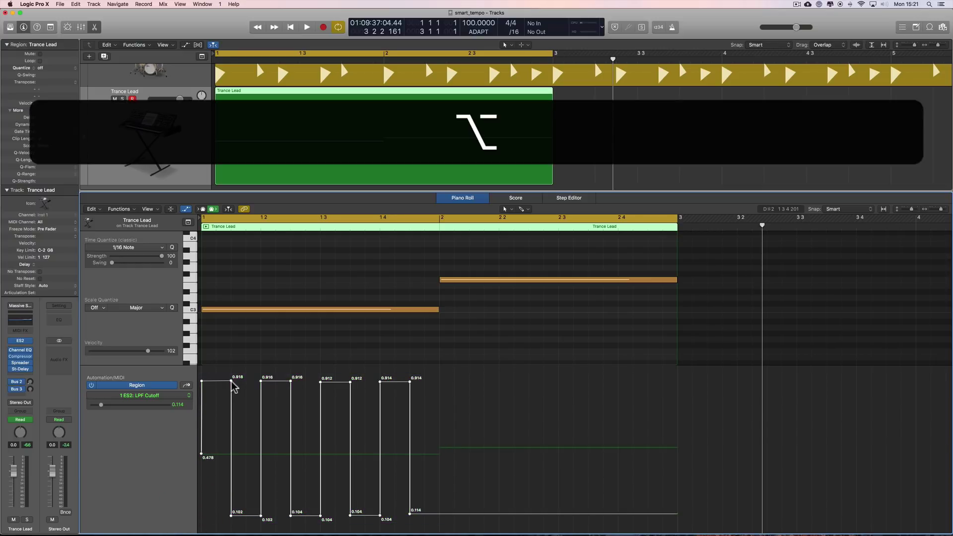
left_click_drag(232, 382, 462, 386)
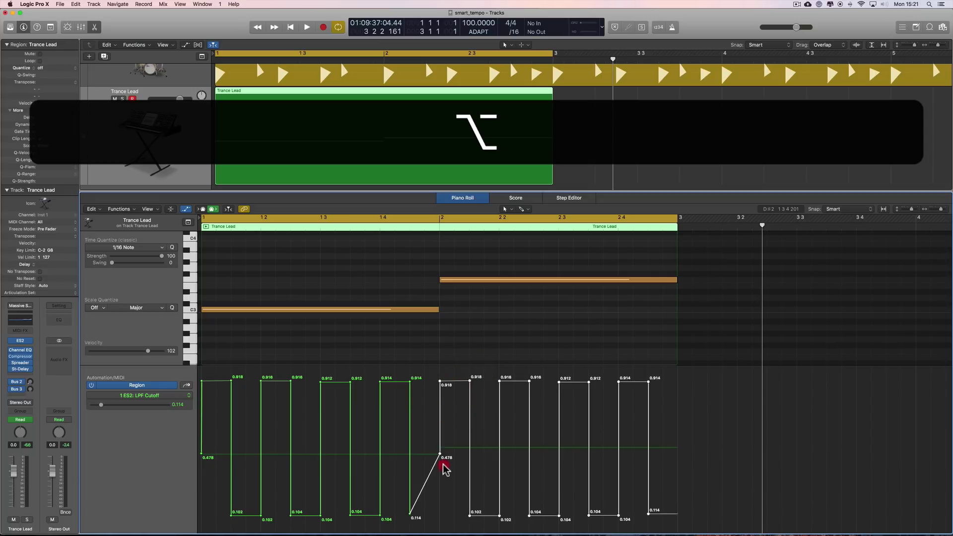
left_click_drag(441, 453, 437, 515)
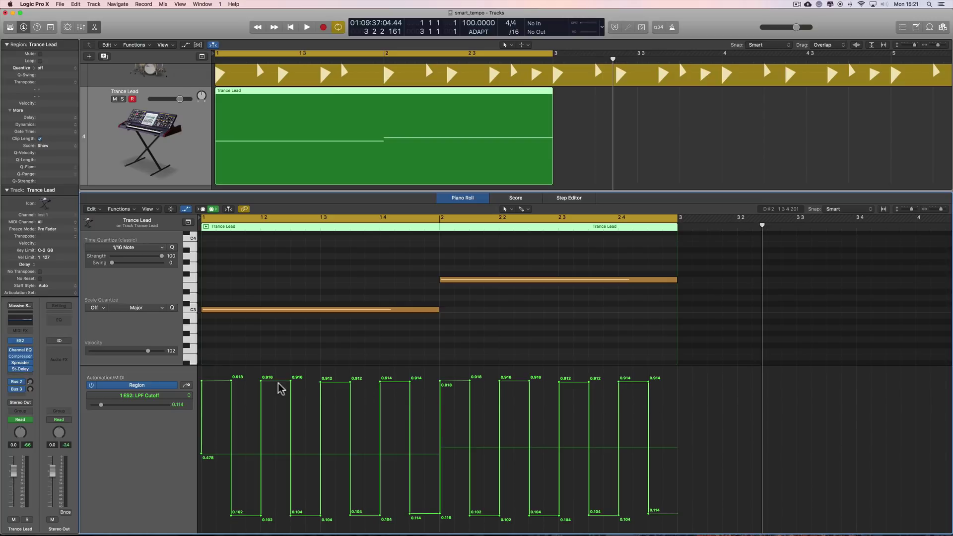
Test-select the upper automation points, deselect, and switch to the Automation Curve tool
left_click_drag(667, 375, 198, 385)
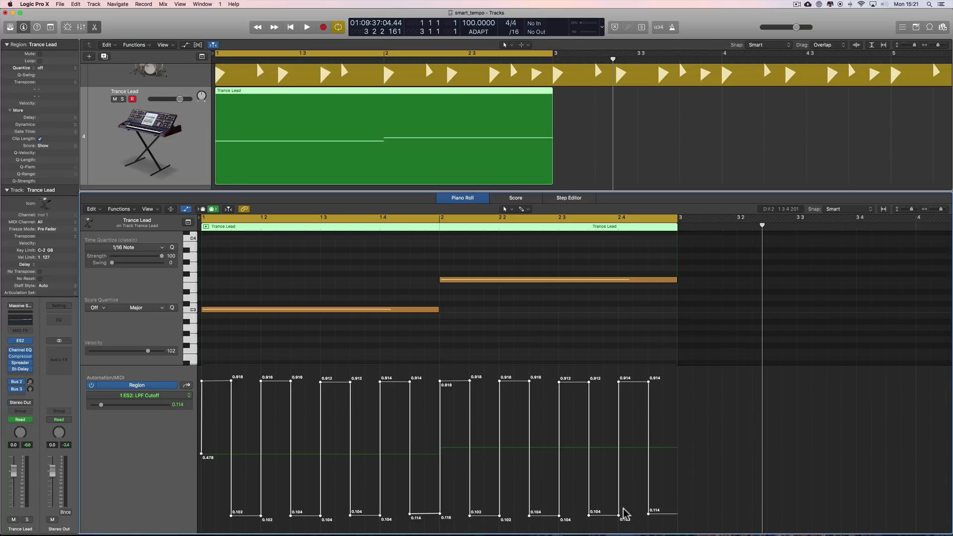
left_click(350, 439)
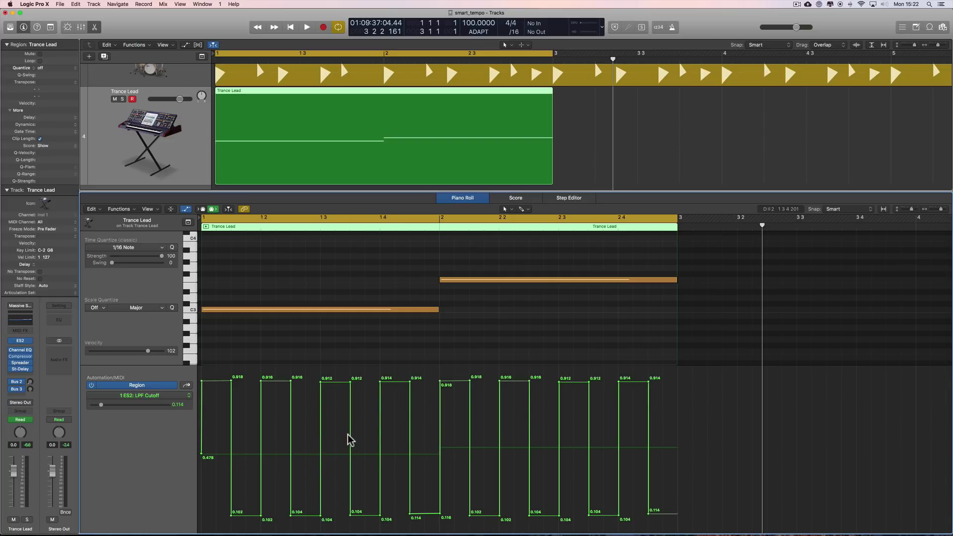
right_click(371, 421)
left_click(400, 510)
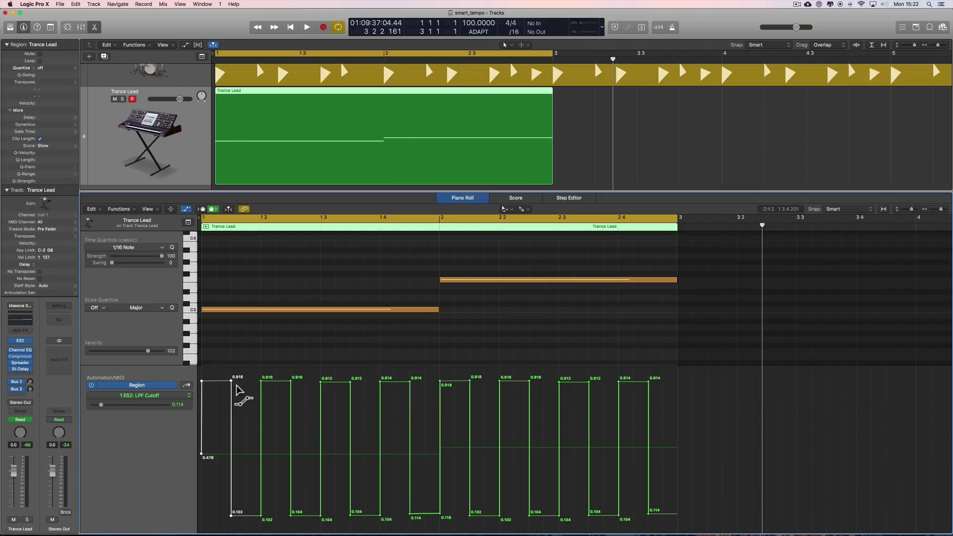
Try marquee selections of the top and low segments, deselect, and pick another editing tool
left_click(243, 397)
left_click_drag(255, 382, 655, 389)
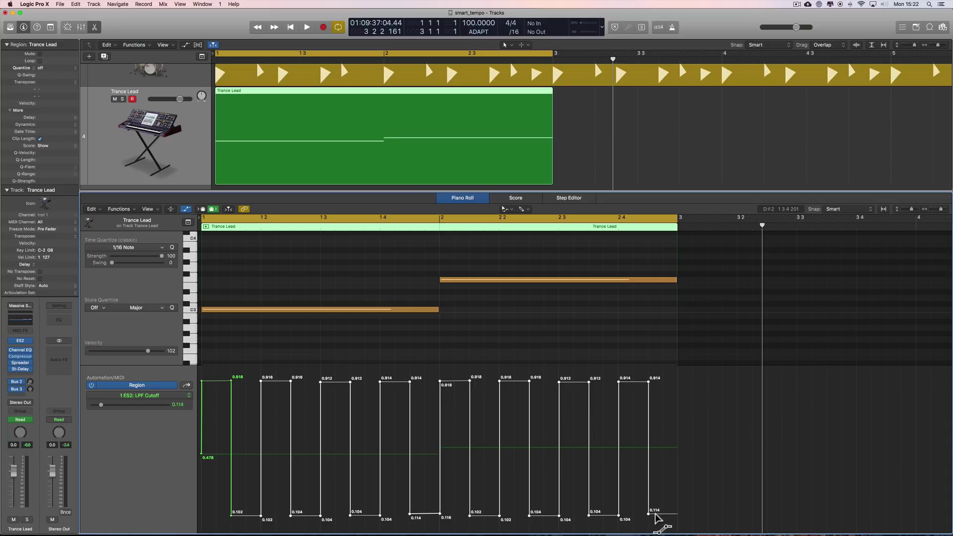
left_click(665, 510)
left_click_drag(665, 509, 470, 533)
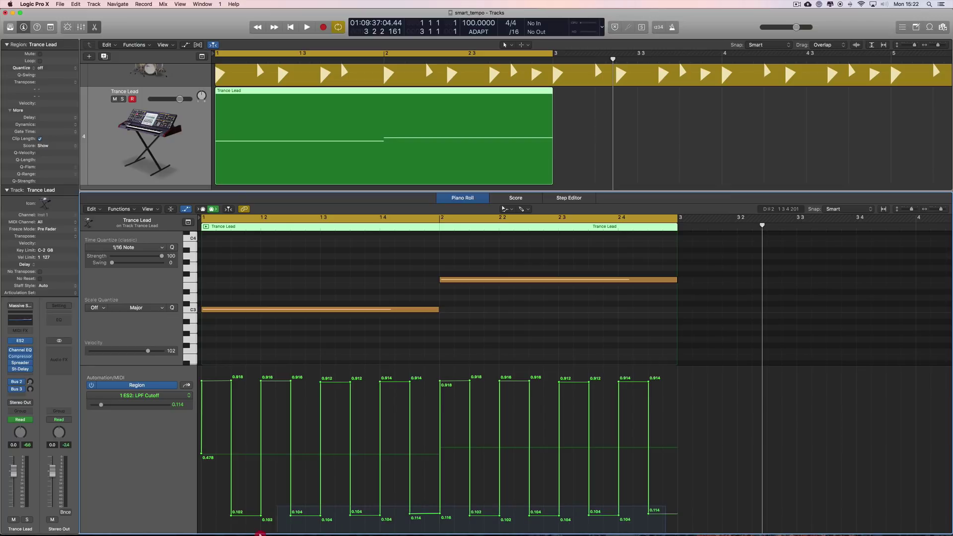
left_click_drag(224, 533, 229, 531)
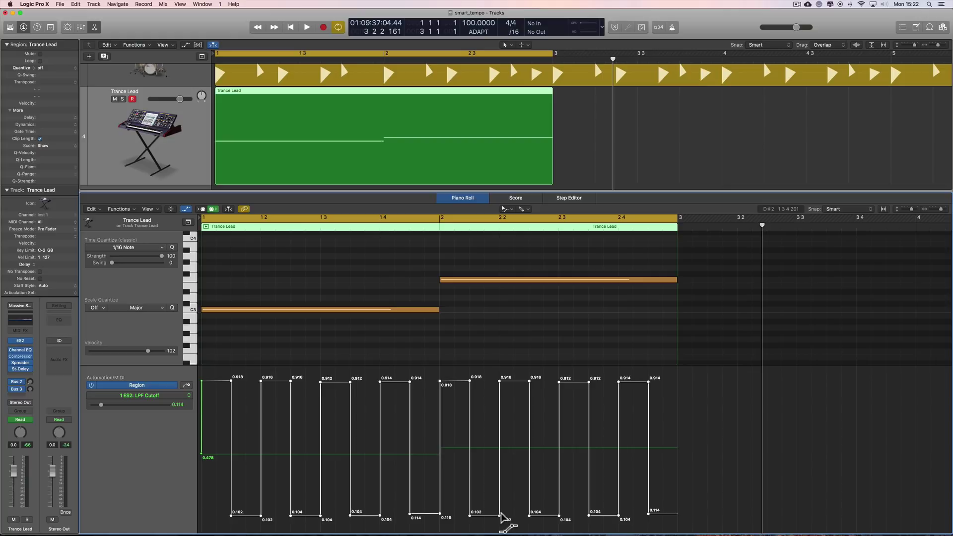
left_click(487, 413)
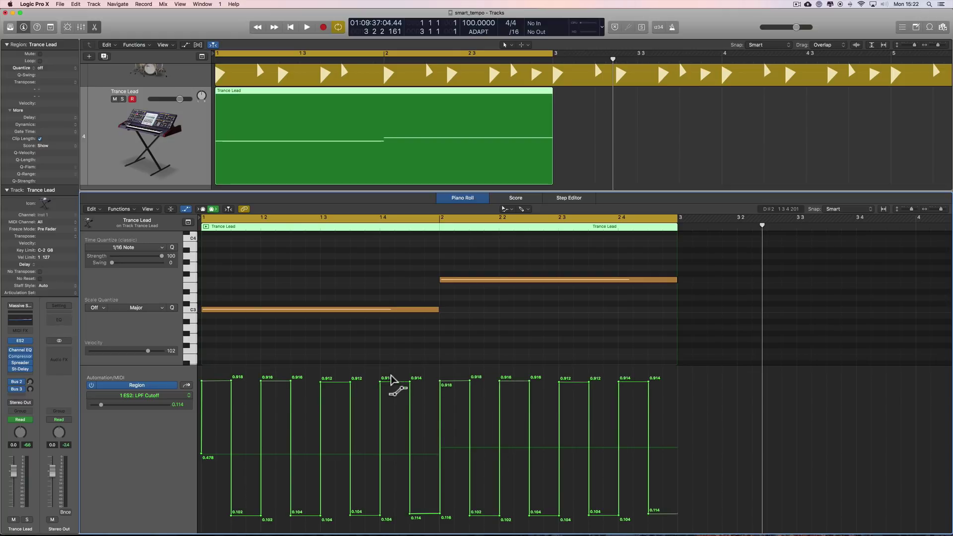
right_click(483, 411)
left_click(507, 415)
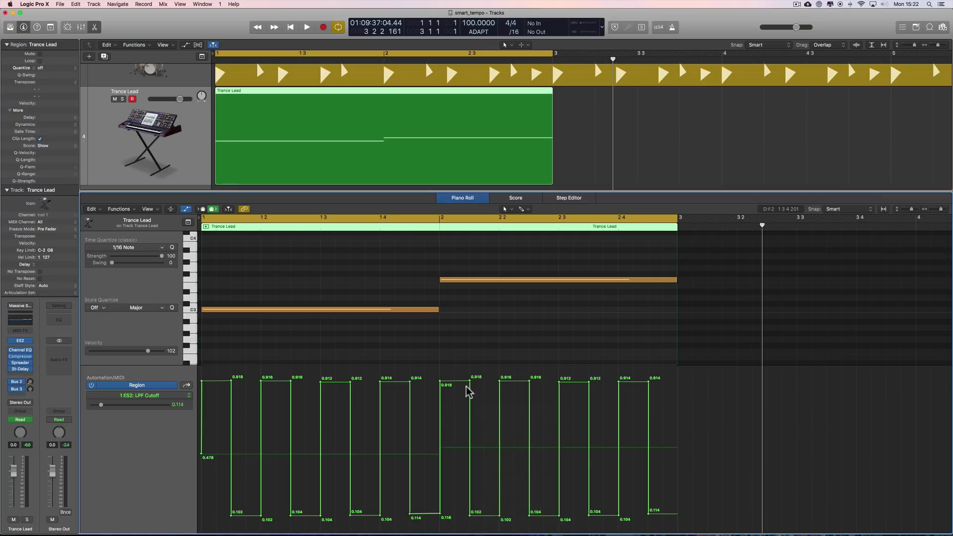
Test-drag bar 2 steps to 0.680, 0.596 and 0.546, undo them, and restore 0.914
left_click_drag(460, 386, 460, 422)
left_click_drag(514, 387, 515, 435)
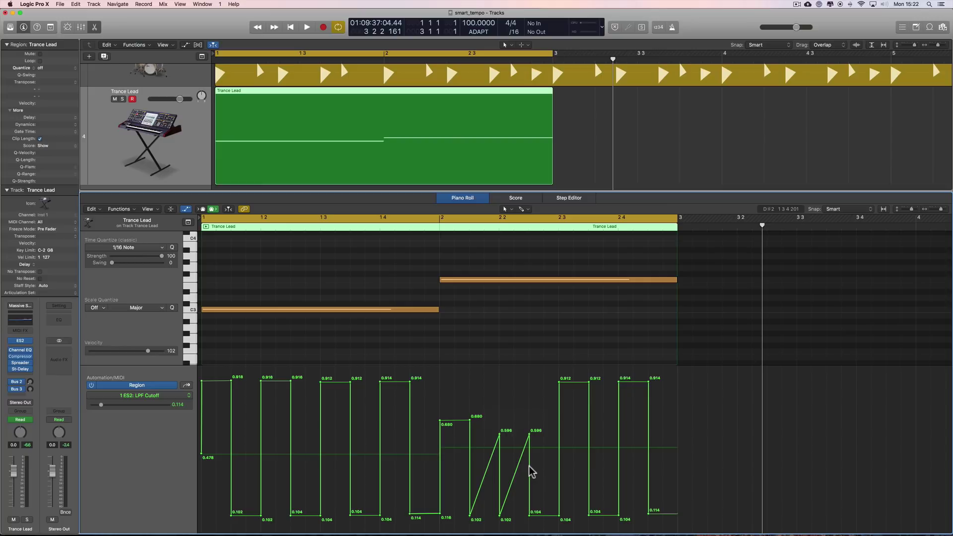
key("super+z")
left_click_drag(573, 386, 606, 480)
key("super+z")
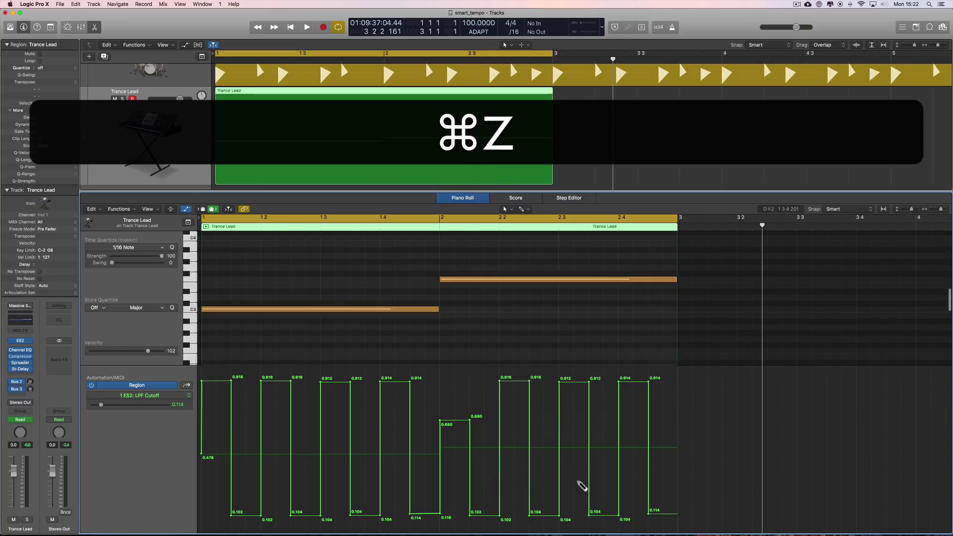
left_click_drag(544, 516, 546, 468)
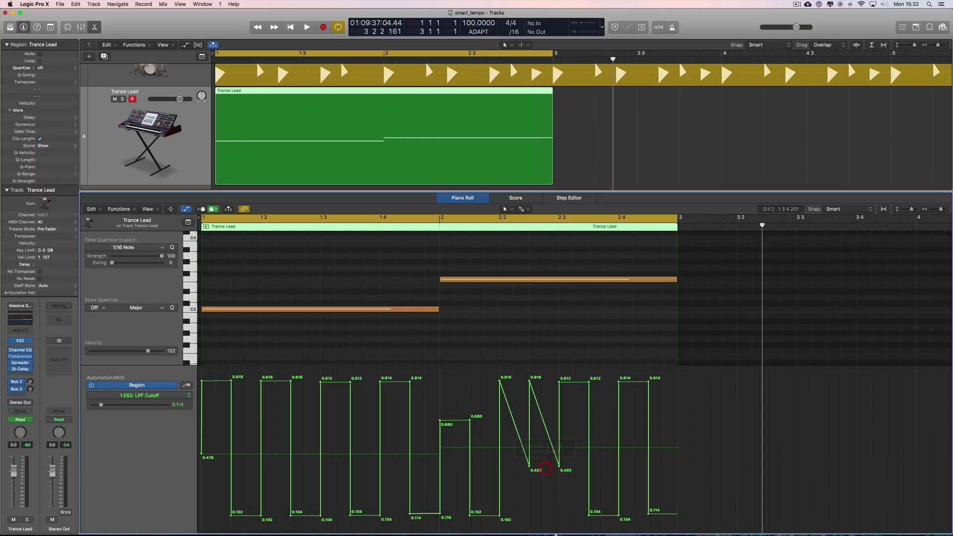
key("super+z")
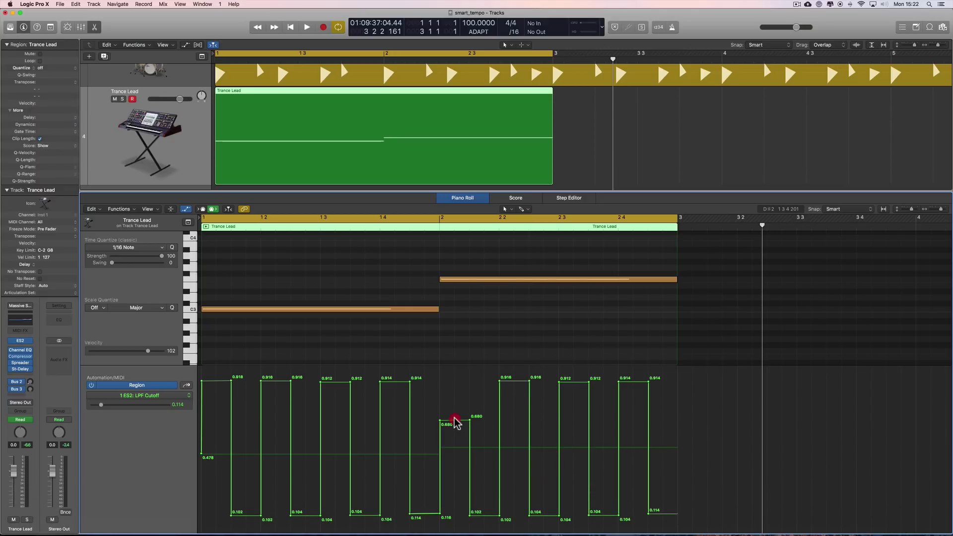
left_click_drag(456, 423, 457, 385)
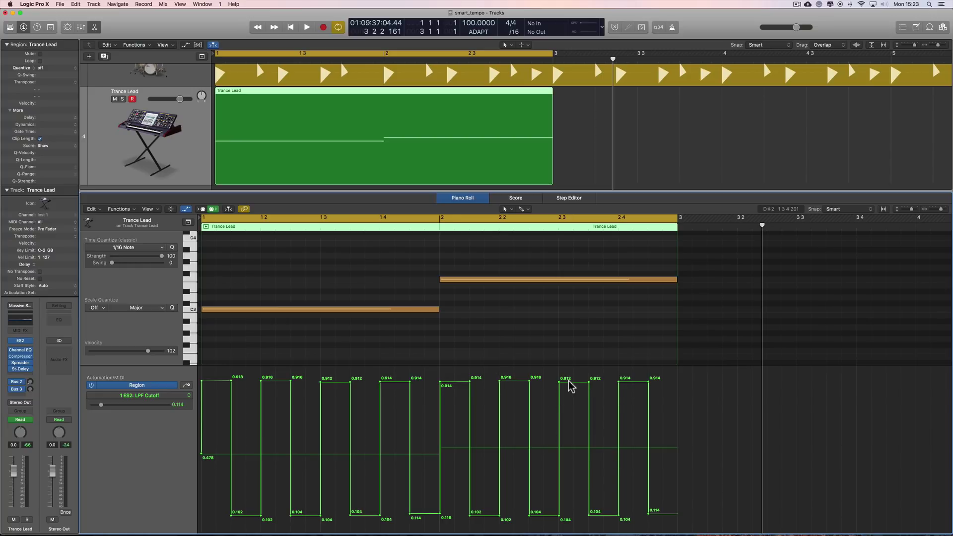
Lower the 0.912 step to 0.644 and add a cutoff point near 0.646
left_click_drag(571, 386, 570, 426)
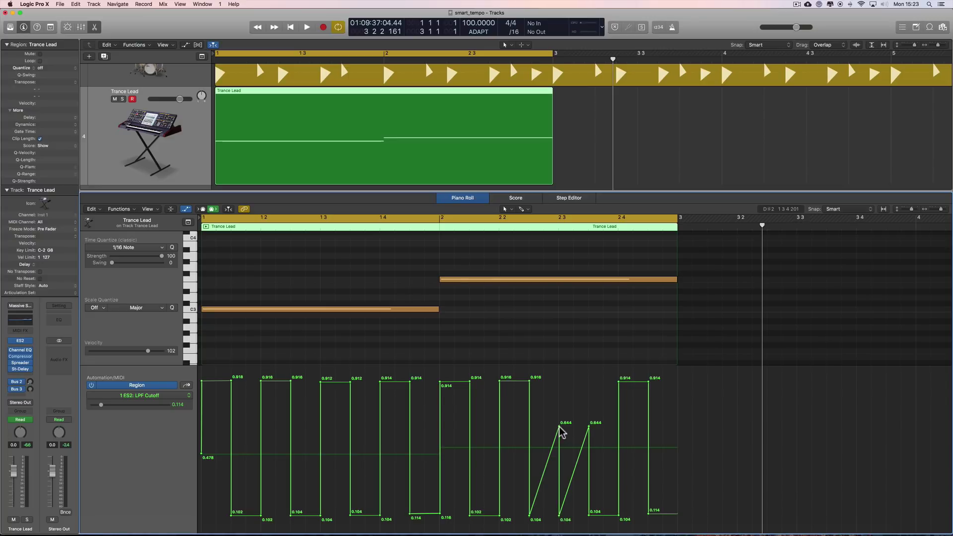
left_click_drag(560, 428, 560, 520)
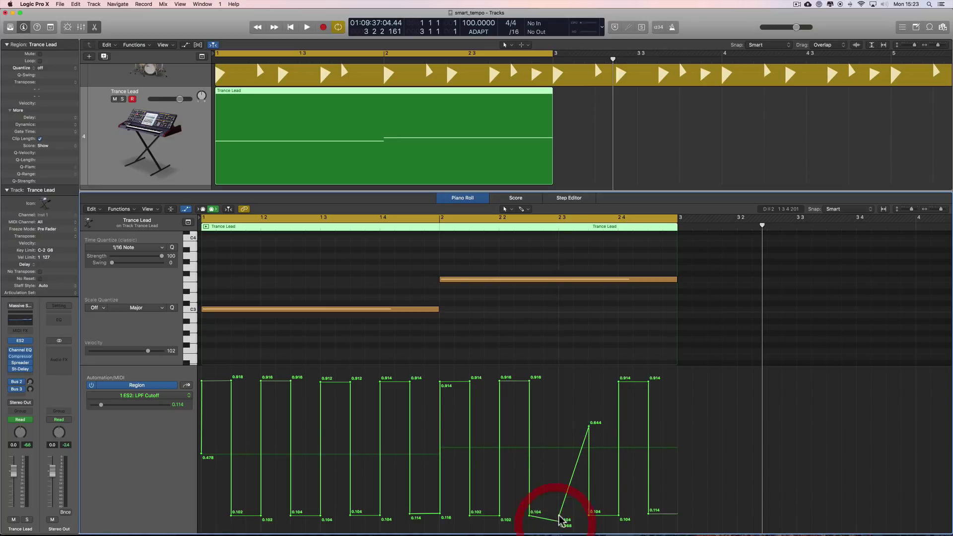
left_click_drag(560, 472, 562, 426)
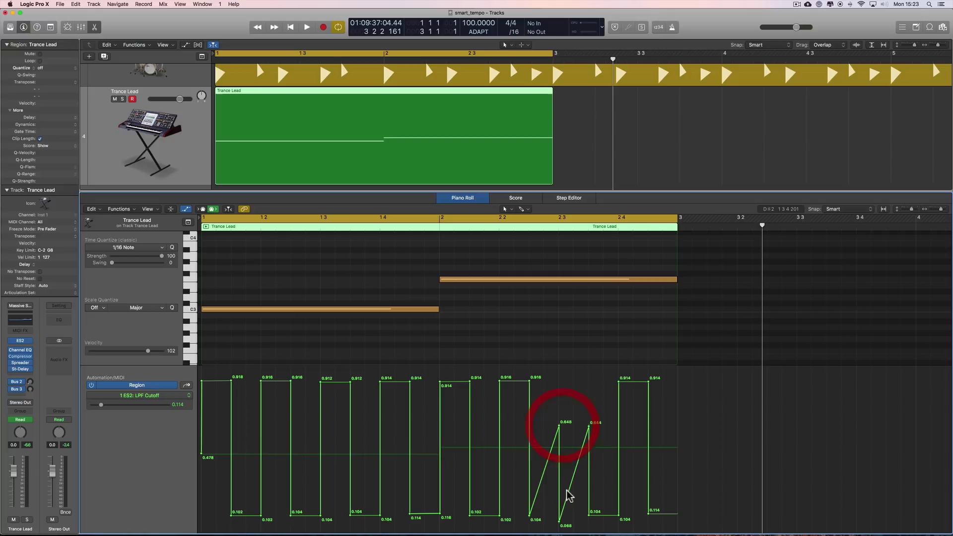
key("super+z")
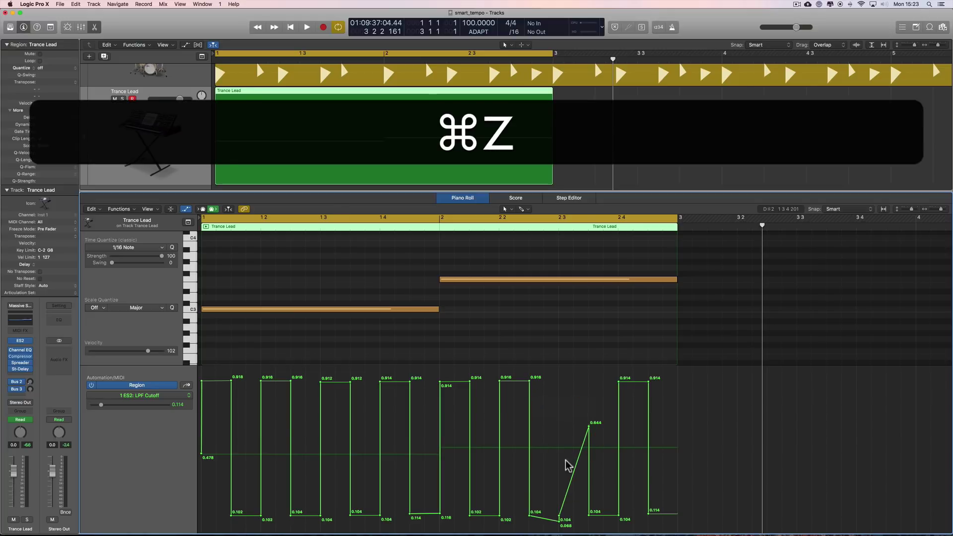
left_click_drag(562, 516, 564, 426)
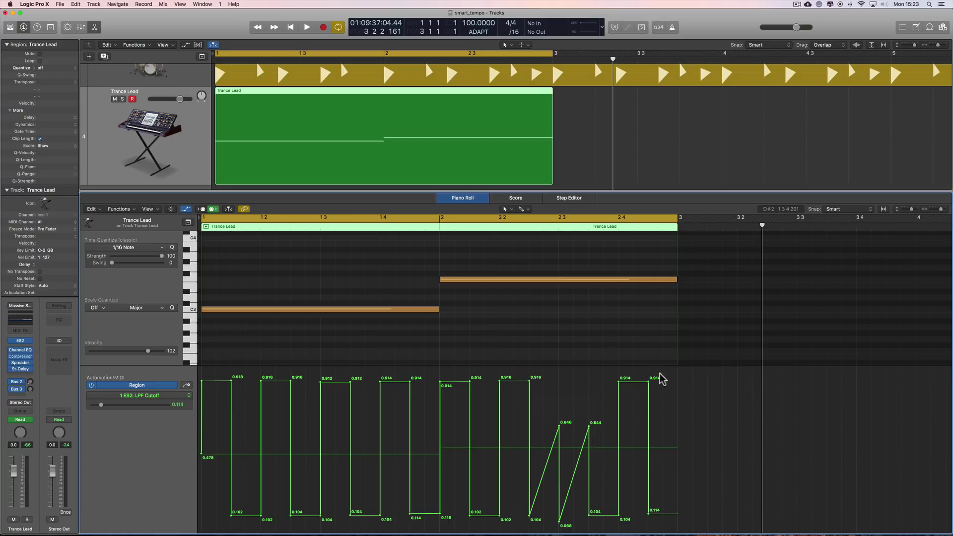
Delete all automation points from bar 2 onward and select the remaining bar 1 points
left_click_drag(662, 378, 437, 528)
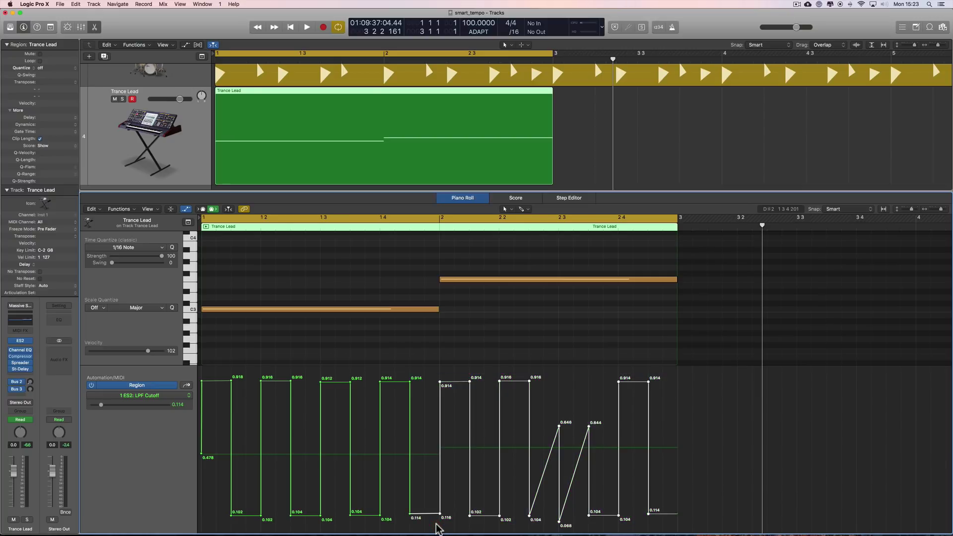
key("BackSpace")
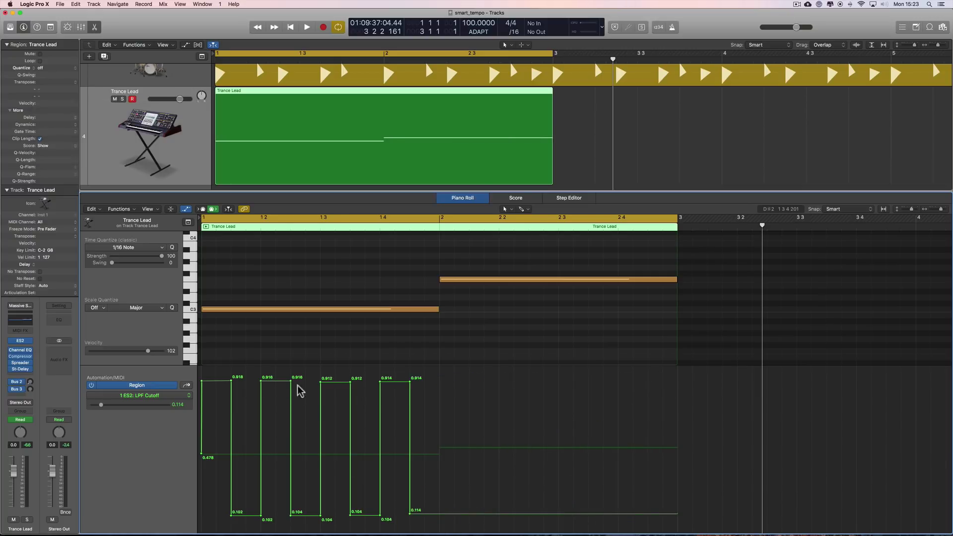
left_click_drag(430, 451, 201, 526)
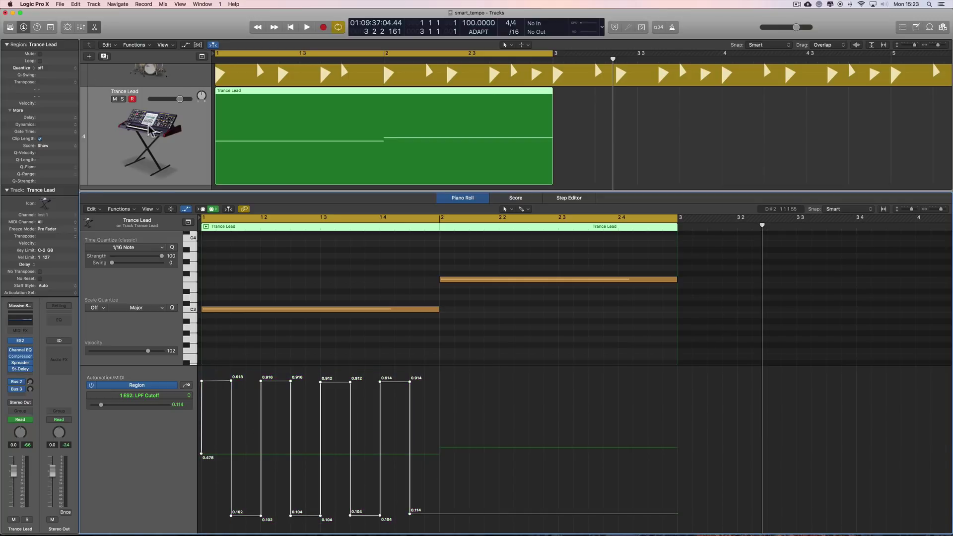
Apply the Double Speed MIDI transform to bar 1's points, halving them to 16th steps
left_click(140, 216)
mouse_move(179, 278)
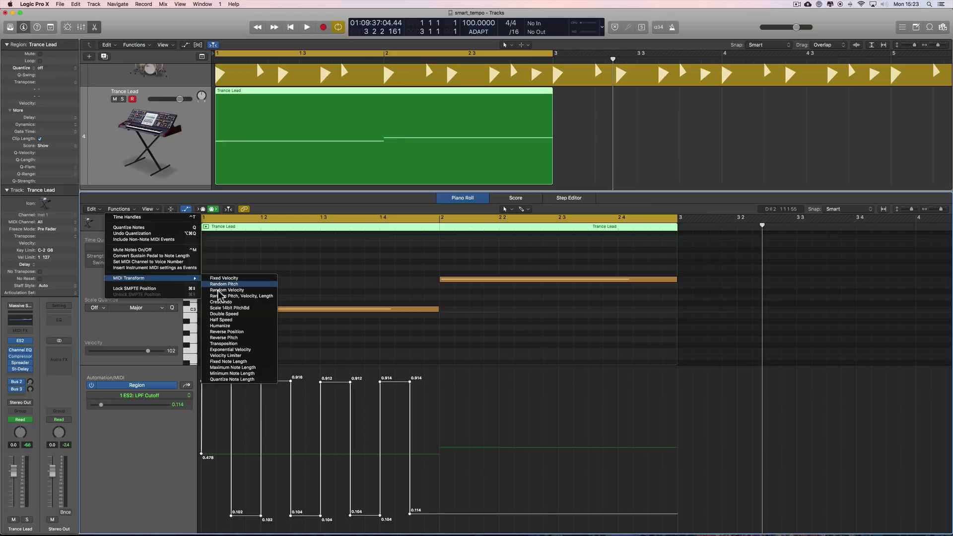
left_click(226, 314)
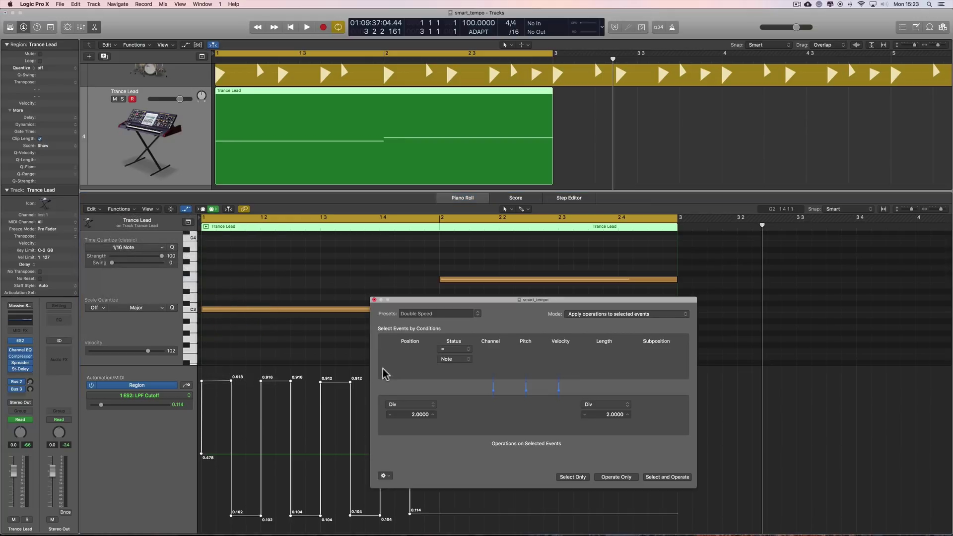
left_click(612, 479)
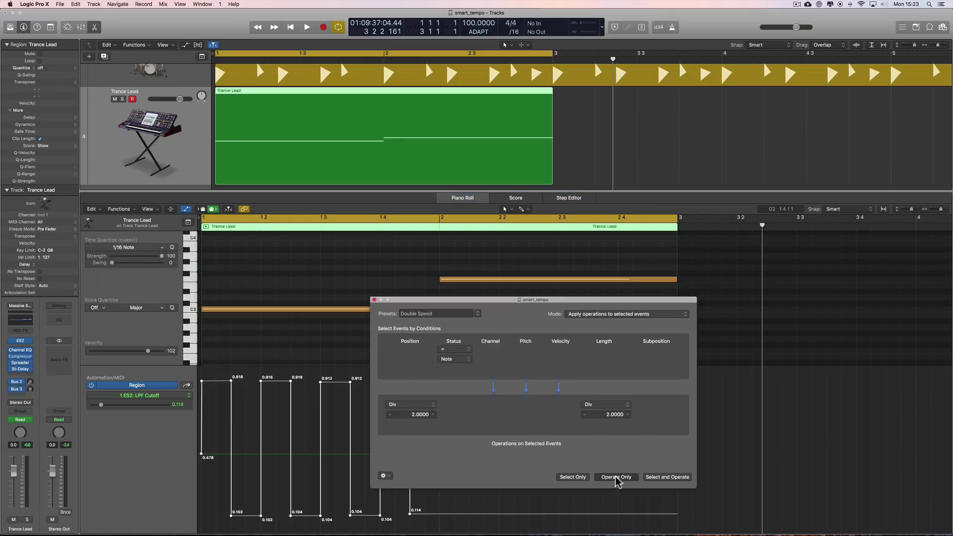
left_click(337, 378)
left_click(375, 300)
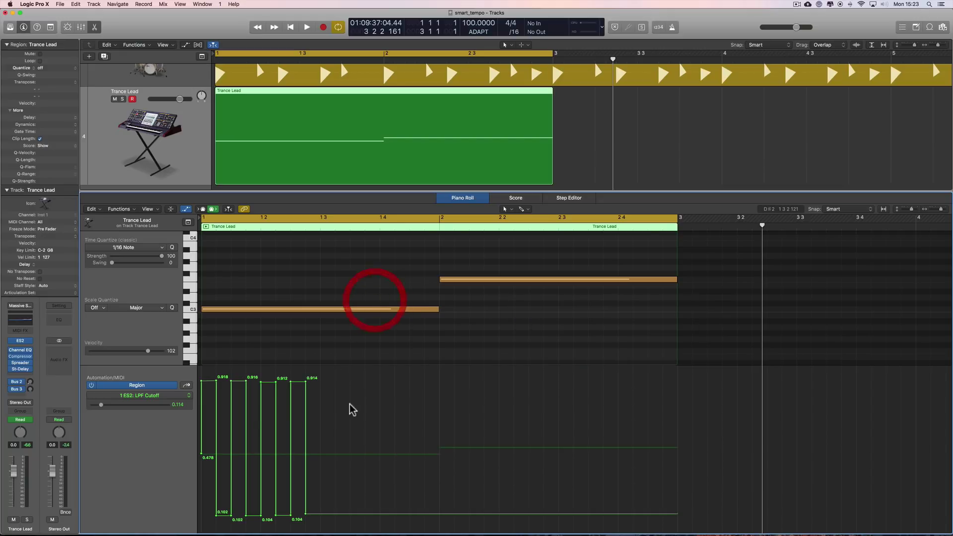
Option-drag the compressed bar 1 pattern to repeat it across the rest of the region
left_click_drag(323, 374, 201, 525)
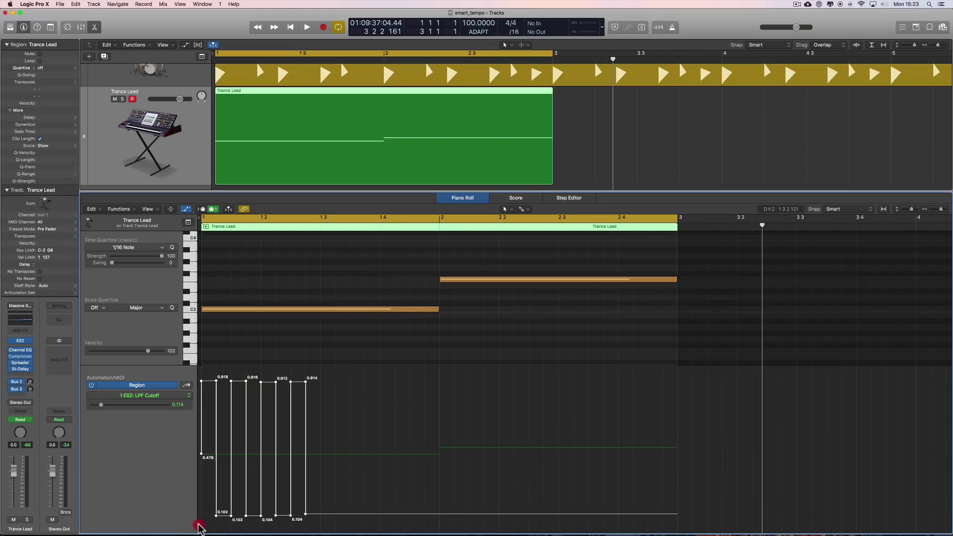
key("alt")
left_click_drag(217, 385, 570, 386)
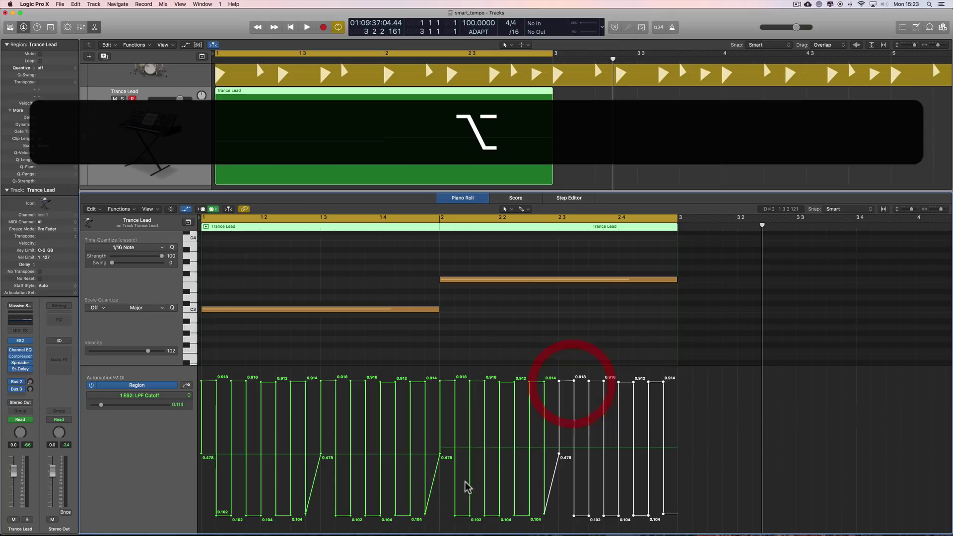
Lower the three slanted 0.478 join points to about 0.112 to square the steps
left_click(443, 468)
left_click_drag(442, 459, 440, 514)
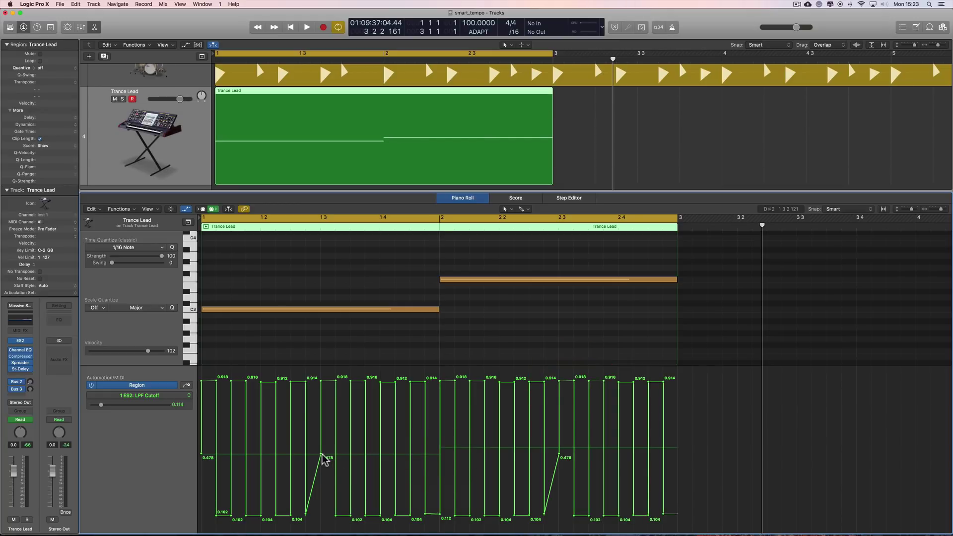
left_click_drag(322, 461, 323, 514)
left_click_drag(561, 459, 560, 514)
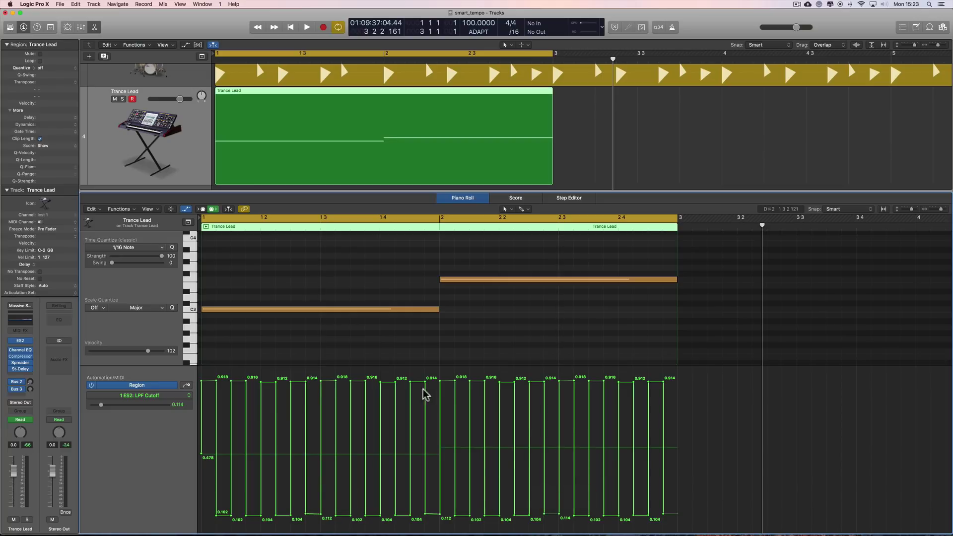
left_click_drag(421, 384, 419, 400)
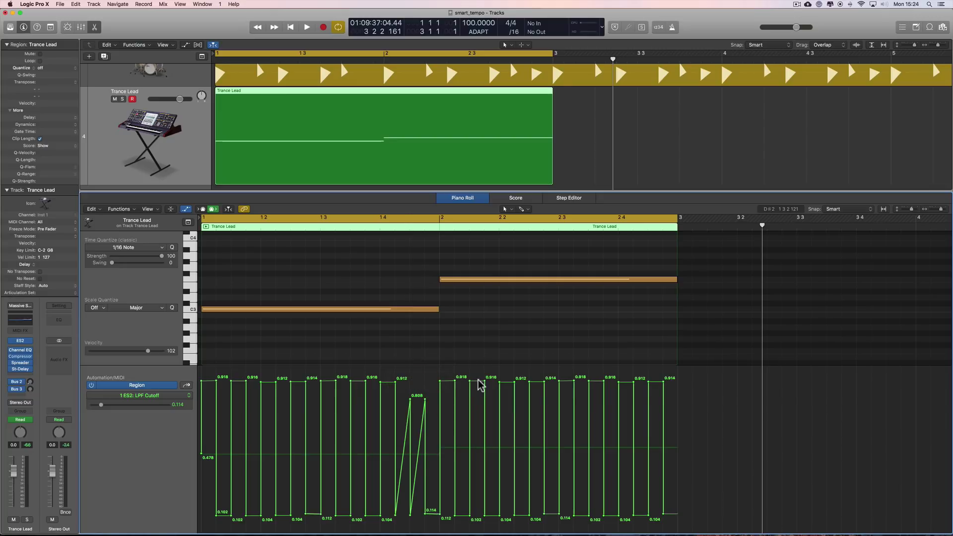
left_click_drag(480, 383, 477, 400)
left_click_drag(539, 387, 538, 415)
left_click_drag(587, 517, 586, 478)
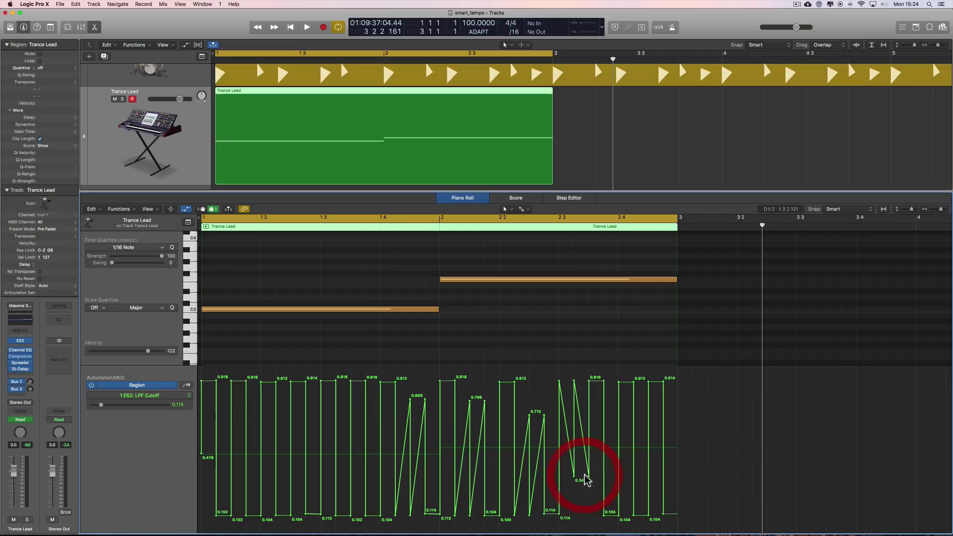
key("super+z")
key("super+z")
key("super+z")
key("super+z")
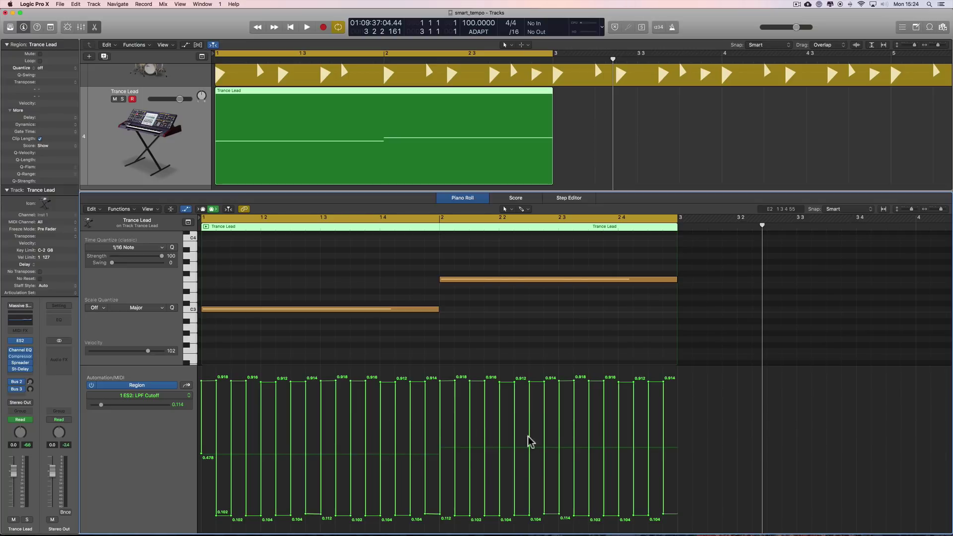
Set Snap Automation to 1/4 notes from the Snap pop-up
left_click(858, 208)
mouse_move(864, 367)
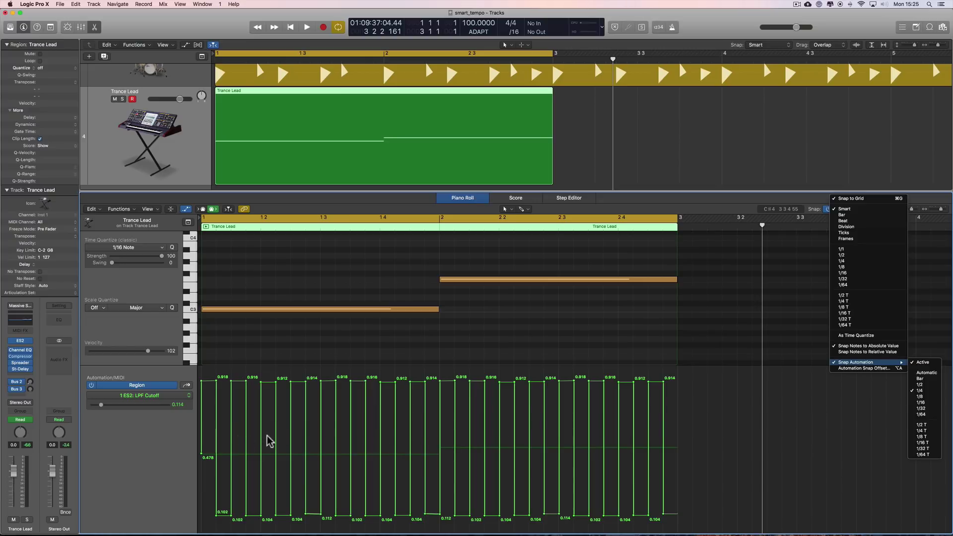
left_click(919, 391)
left_click(668, 383)
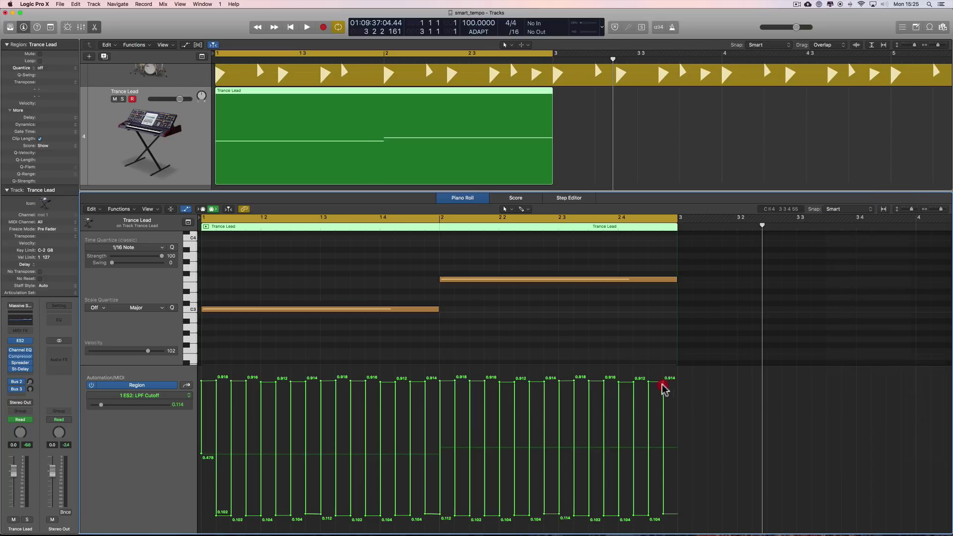
left_click_drag(666, 387, 201, 386)
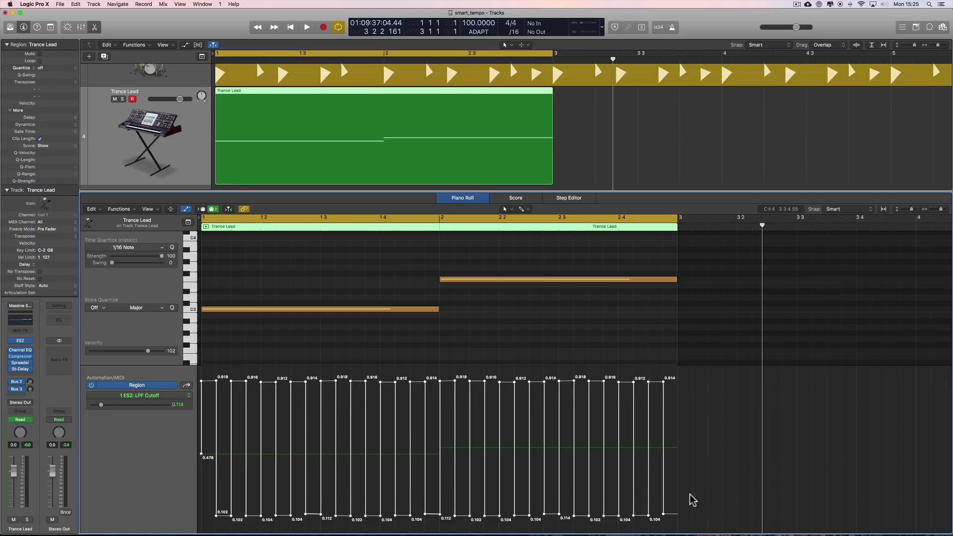
left_click(670, 510)
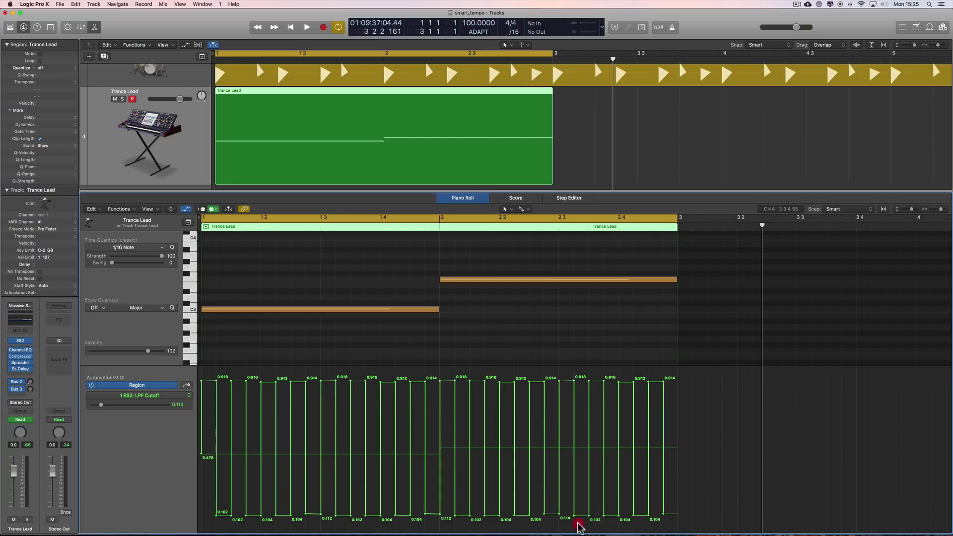
left_click(425, 520)
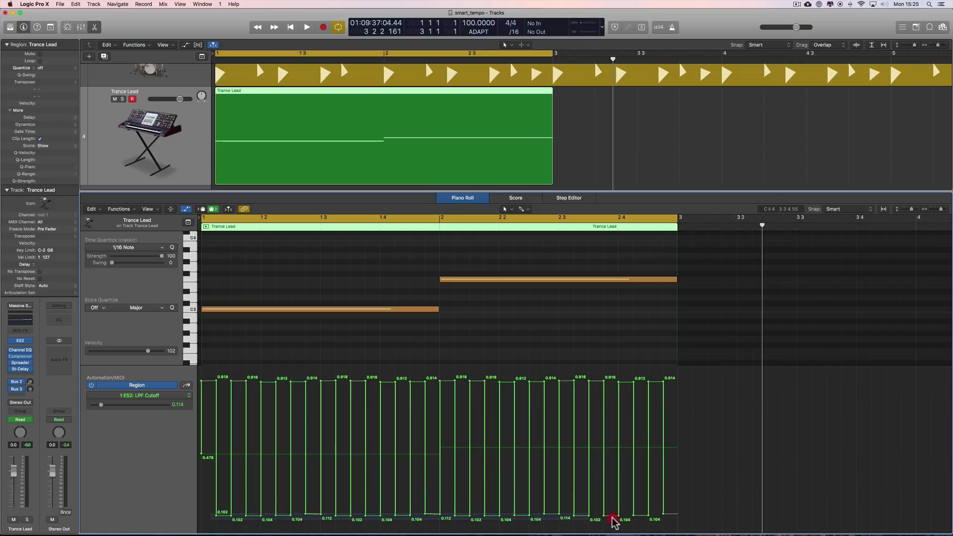
left_click(671, 518)
left_click(671, 518)
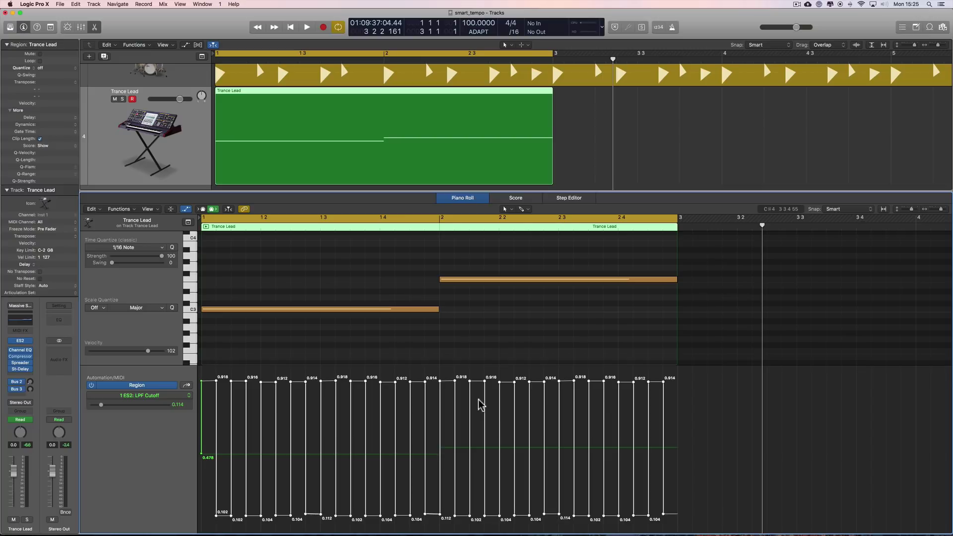
left_click(453, 378)
left_click_drag(443, 519, 431, 486)
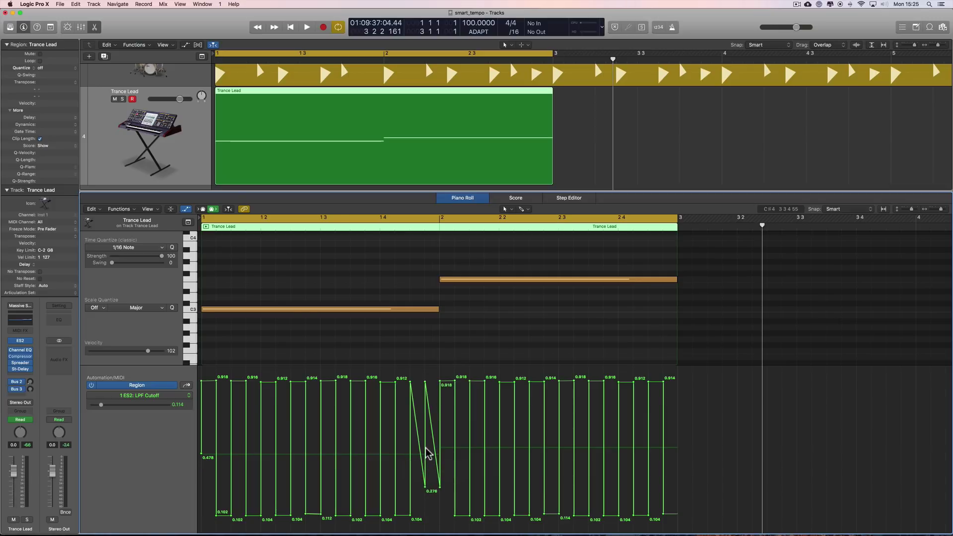
key("super+z")
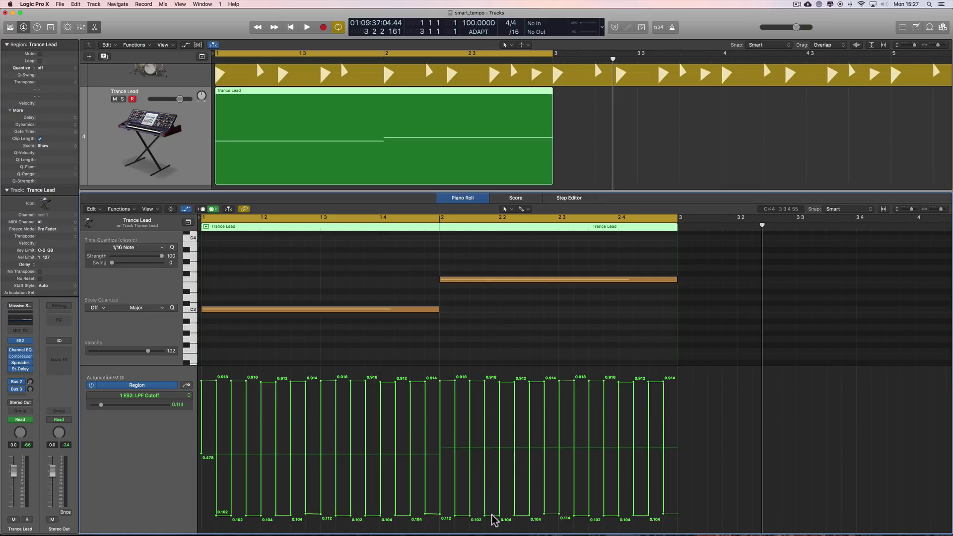
left_click_drag(493, 518, 499, 476)
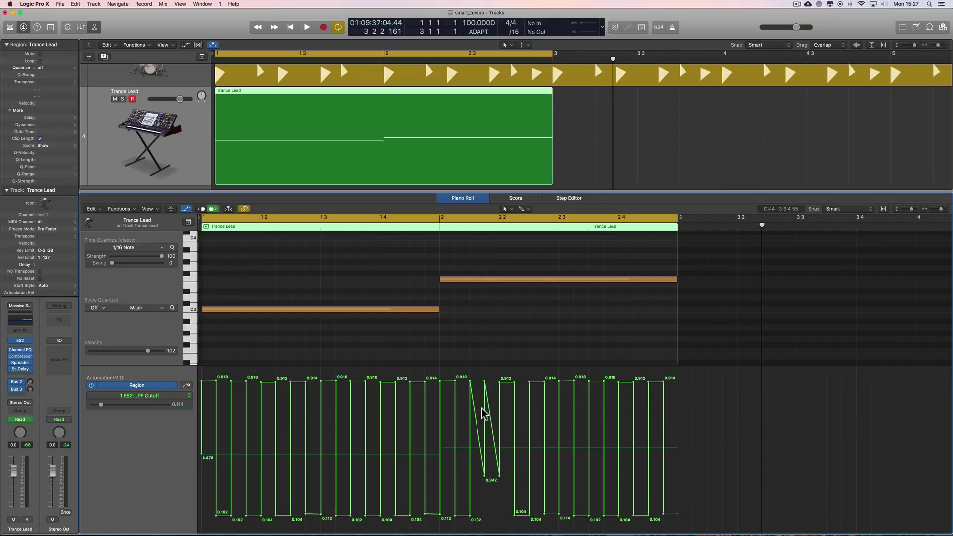
key("cmd+z")
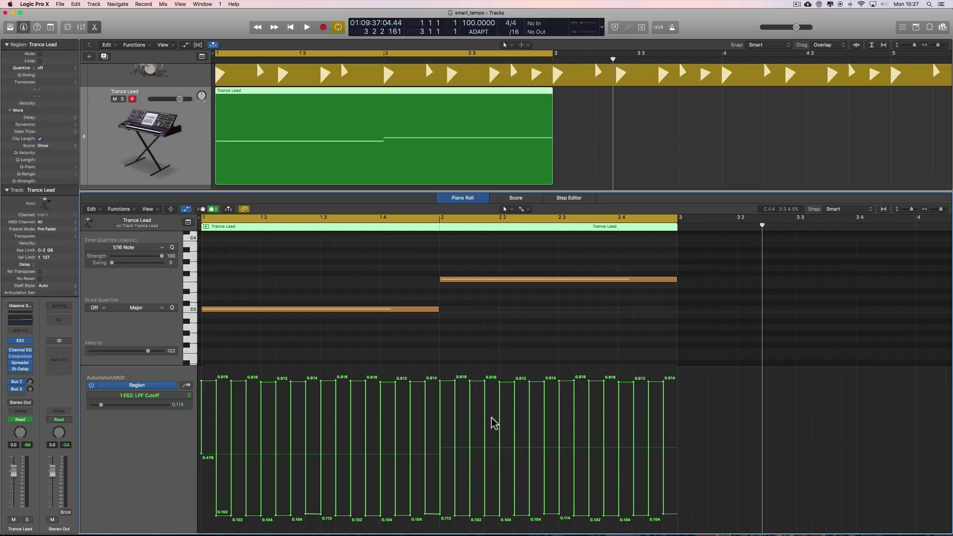